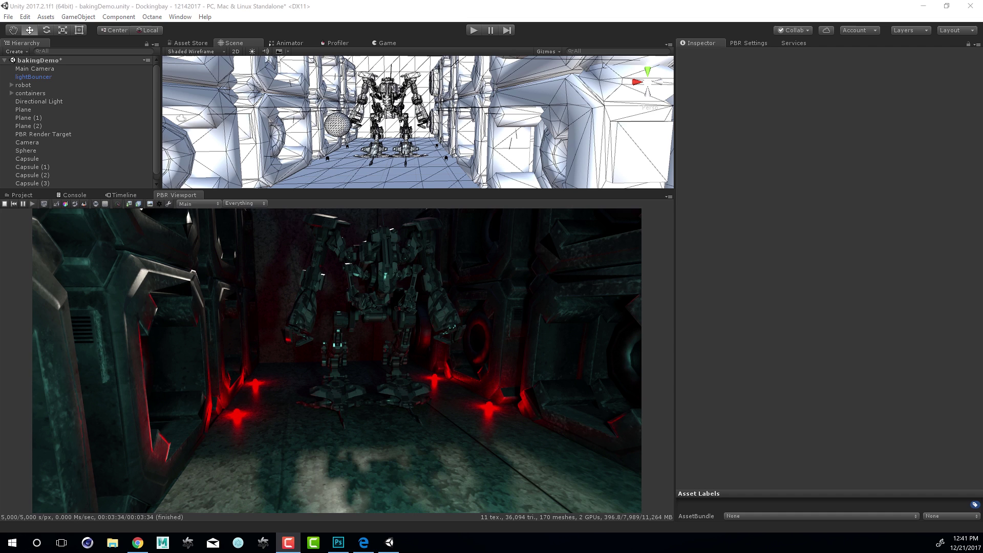
Look around the docking bay toward the robot and review the Main Camera and Camera settings
{"action": "right_click_drag", "start_coordinate": [417, 122], "coordinate": [440, 130]}
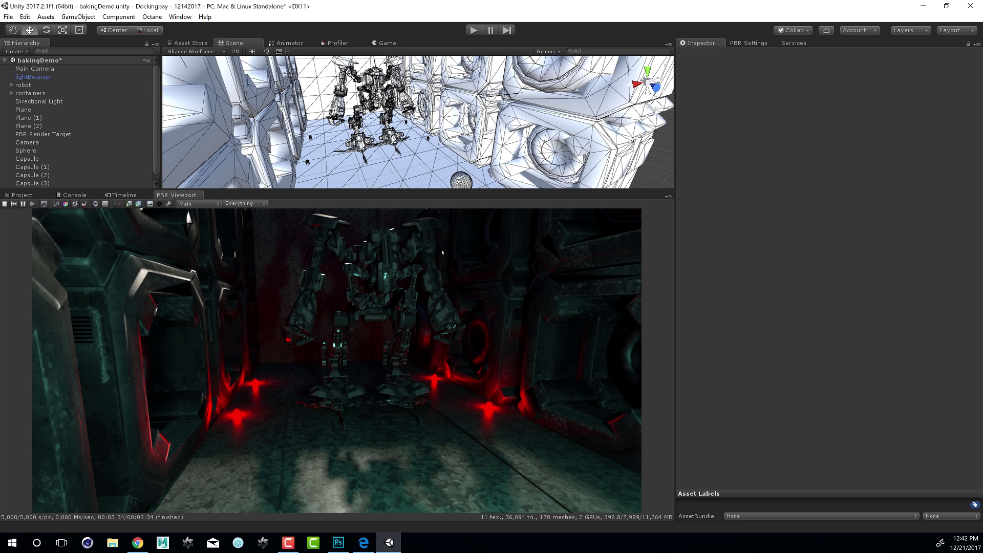
{"action": "right_click_drag", "start_coordinate": [438, 165], "coordinate": [444, 170]}
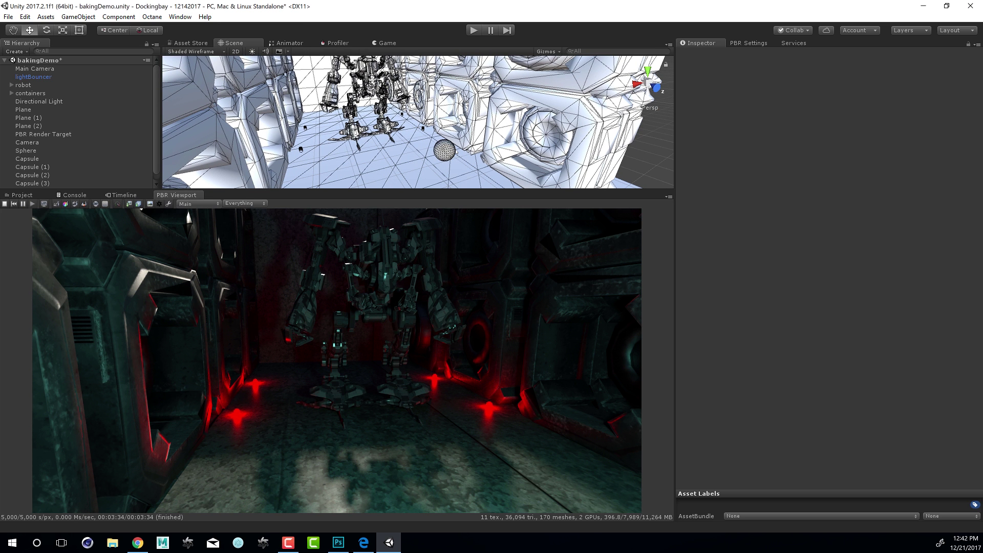
{"action": "right_click_drag", "start_coordinate": [408, 136], "coordinate": [362, 78]}
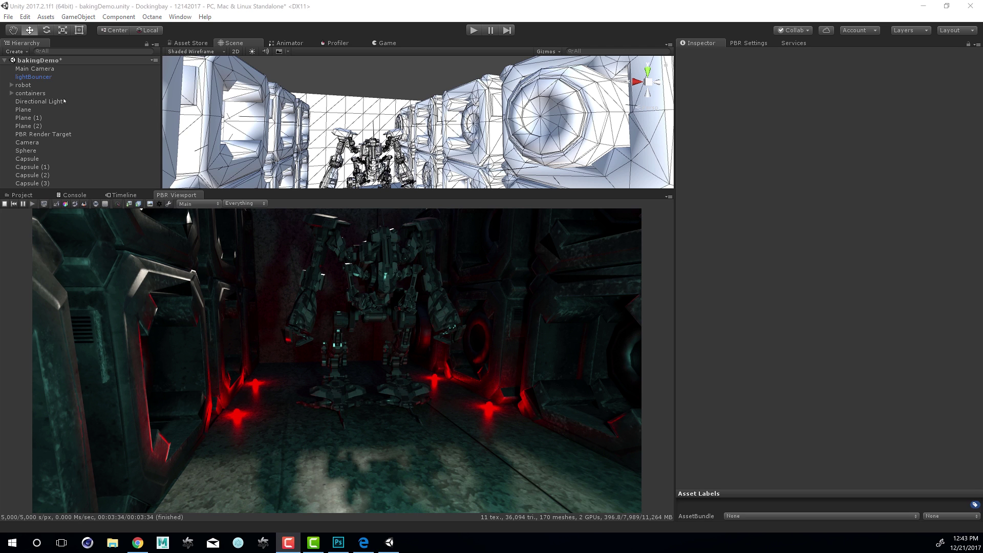
{"action": "left_click", "coordinate": [42, 69]}
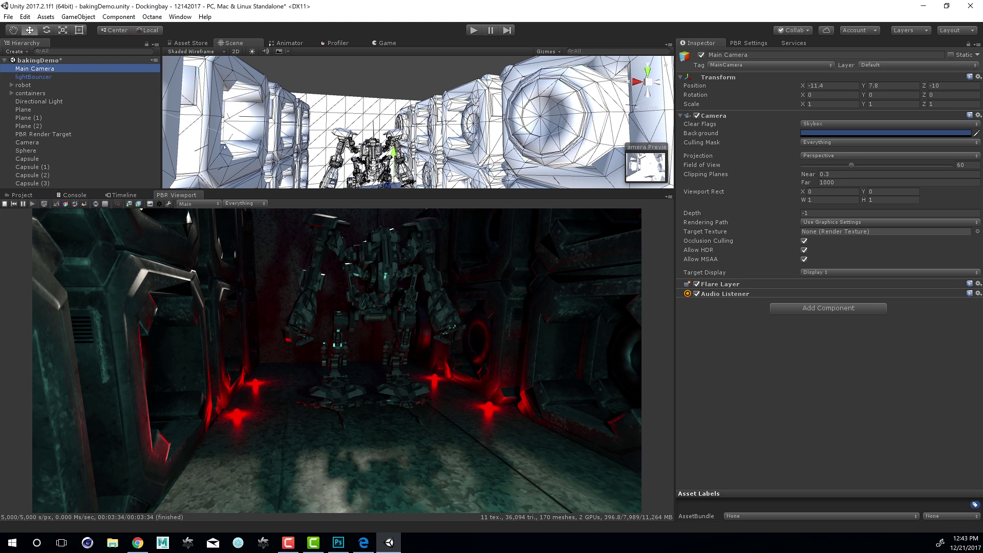
{"action": "left_click", "coordinate": [37, 143]}
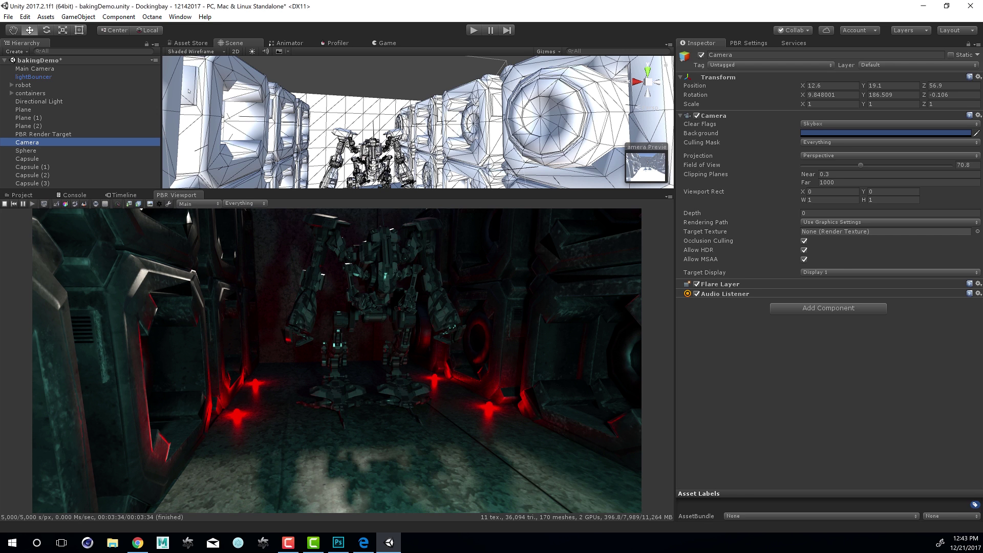
Add a new camera from the GameObject menu and name it bakingCamera
{"action": "left_click", "coordinate": [78, 17]}
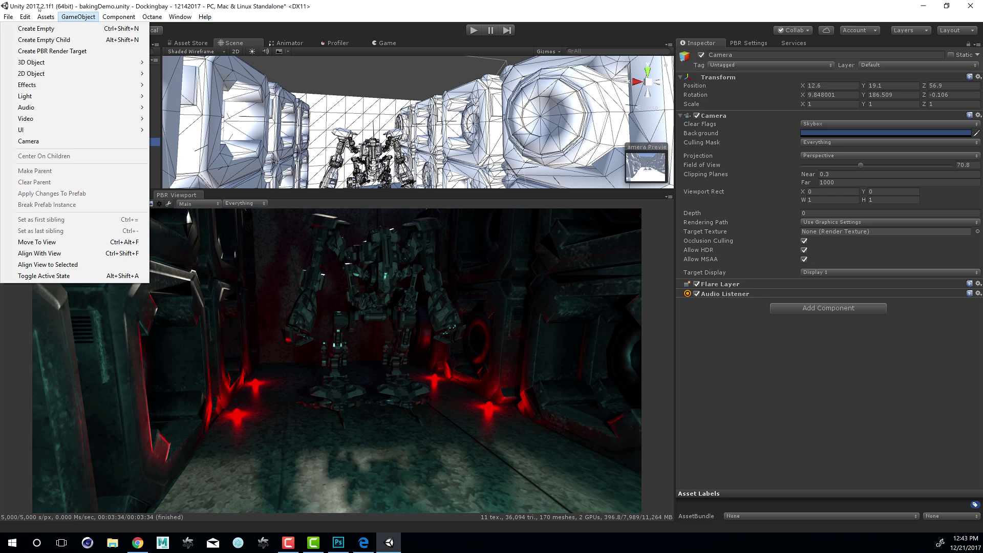
{"action": "left_click", "coordinate": [21, 142]}
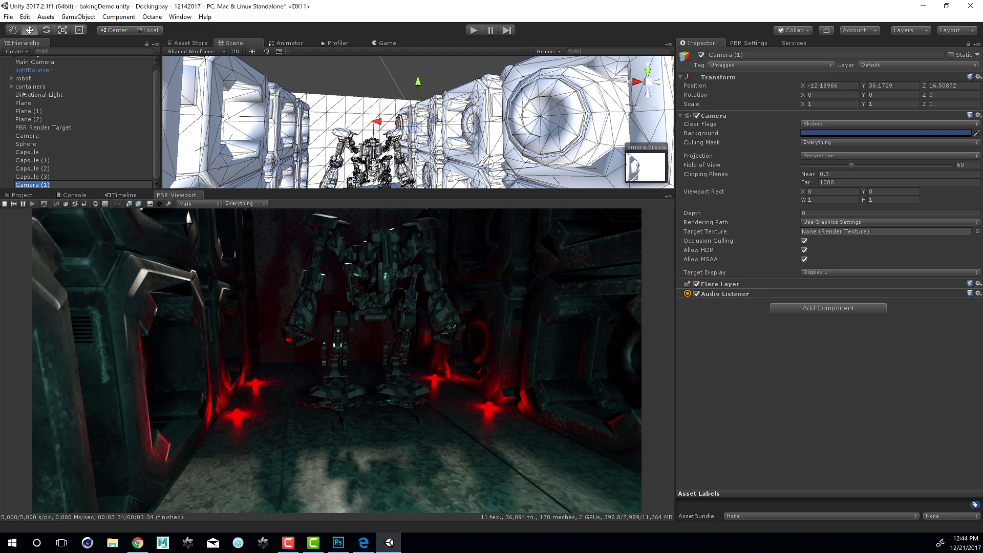
{"action": "type", "text": "bakingCamera"}
{"action": "key", "text": "Return"}
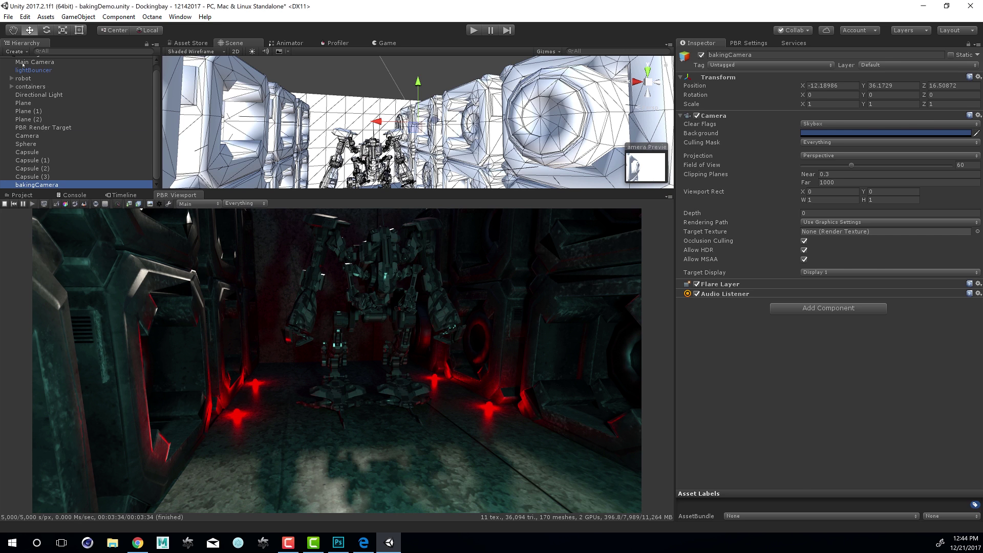
On PBR Render Target, collapse Camera and change film resolution width from 2048 to 1024
{"action": "left_click", "coordinate": [43, 128]}
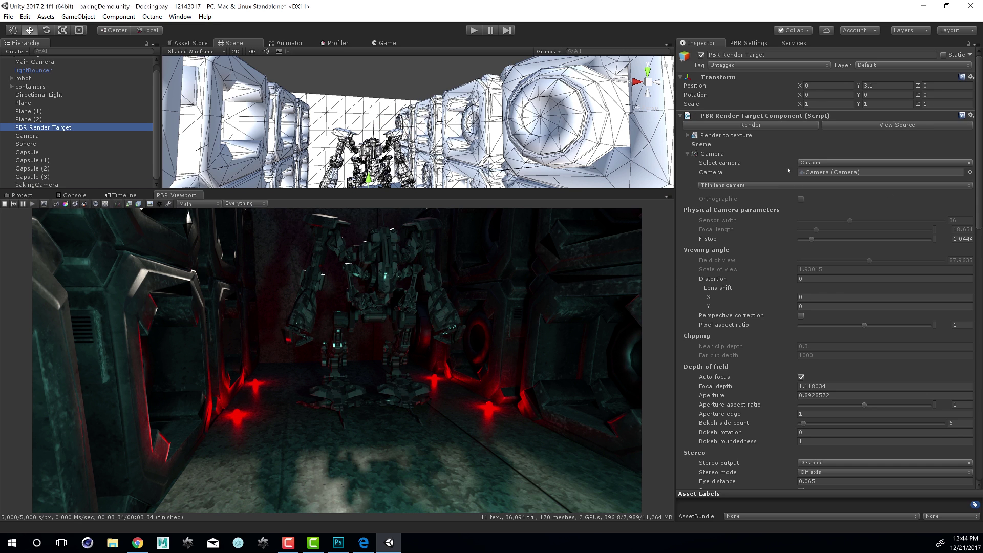
{"action": "left_click", "coordinate": [687, 153]}
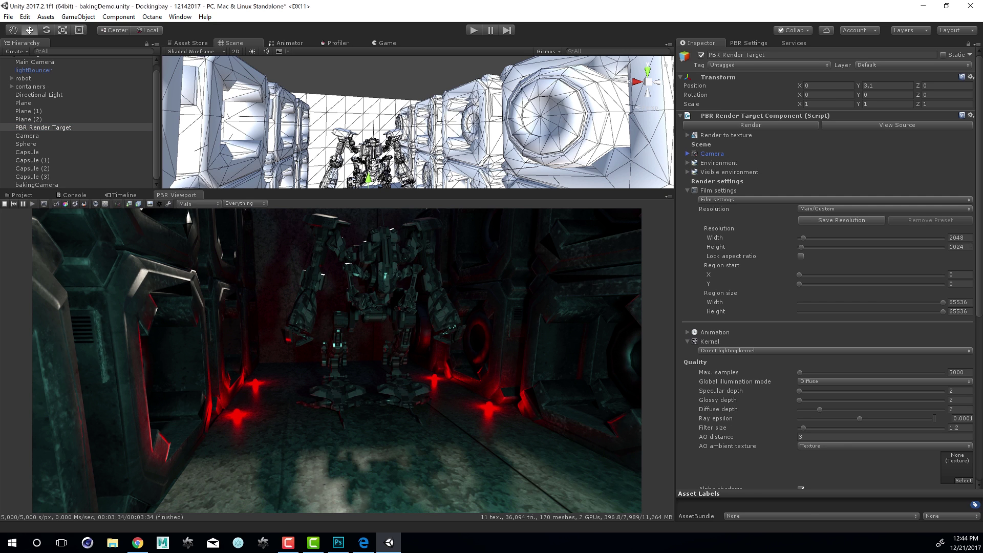
{"action": "left_click", "coordinate": [952, 239]}
{"action": "type", "text": "1024"}
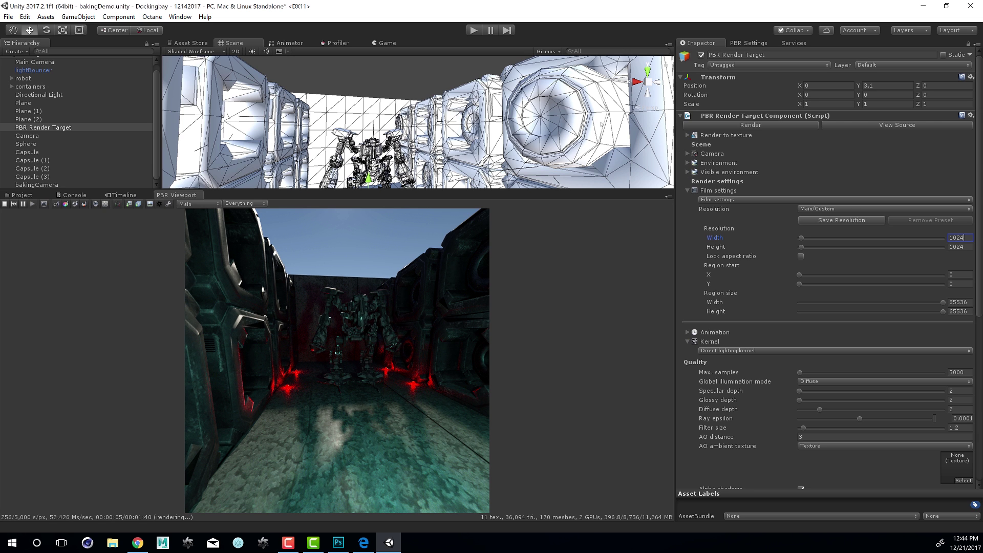
Pick bakingCamera as the camera in the PBR Render Target's Camera settings
{"action": "left_click", "coordinate": [706, 153]}
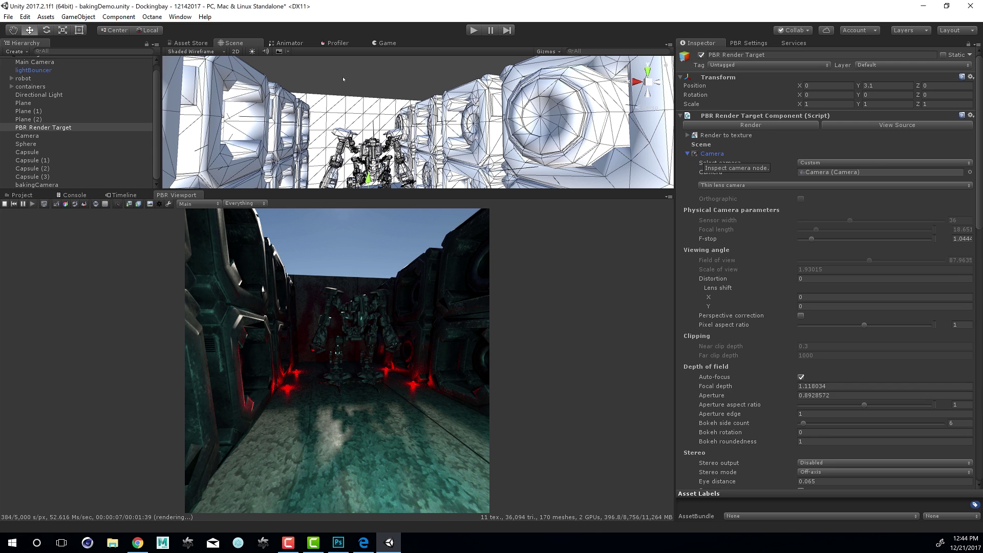
{"action": "left_click", "coordinate": [813, 163]}
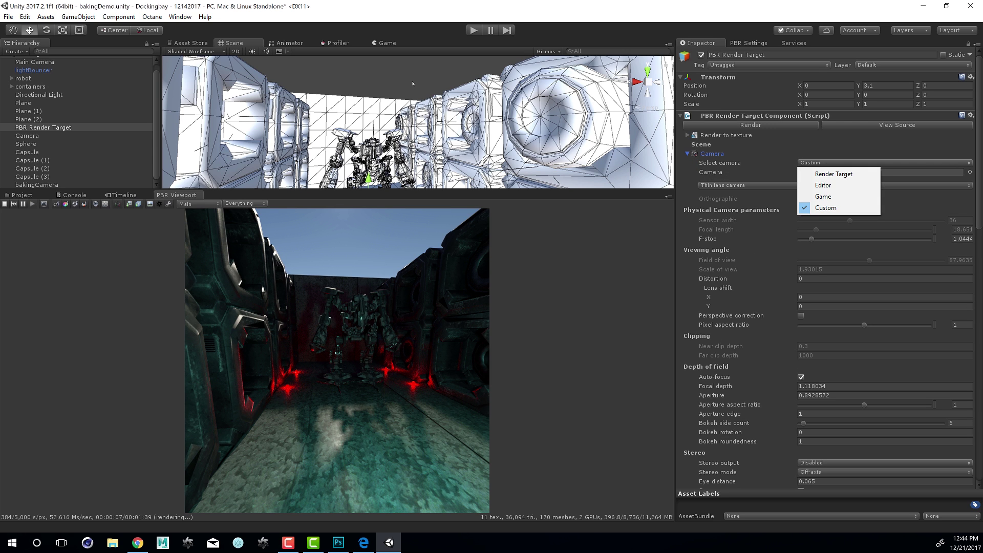
{"action": "left_click", "coordinate": [820, 163]}
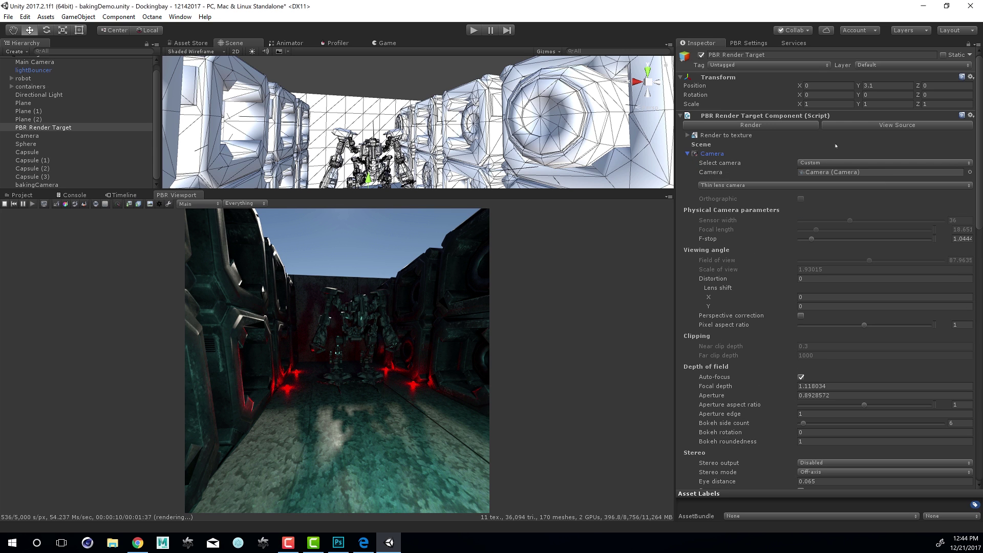
{"action": "left_click", "coordinate": [969, 172]}
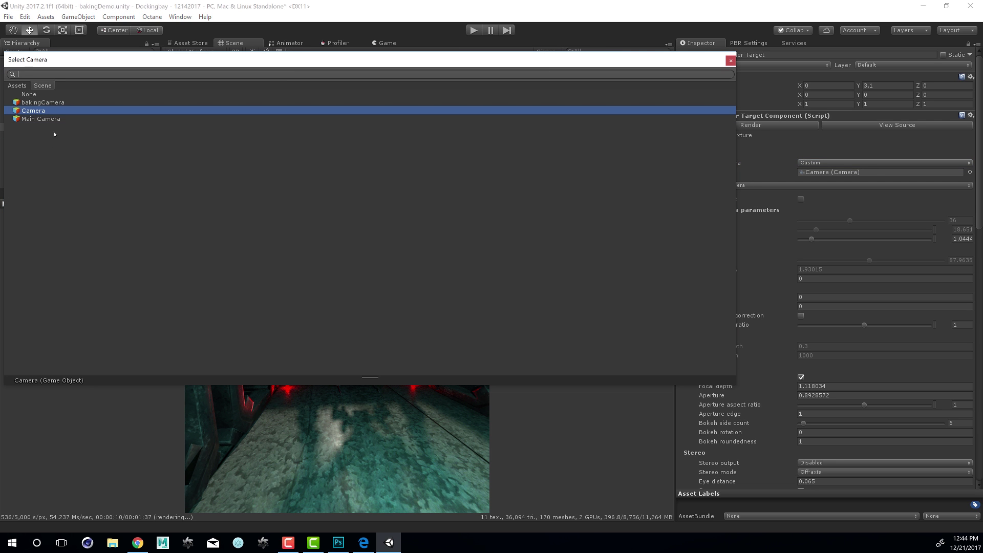
{"action": "left_click", "coordinate": [62, 102]}
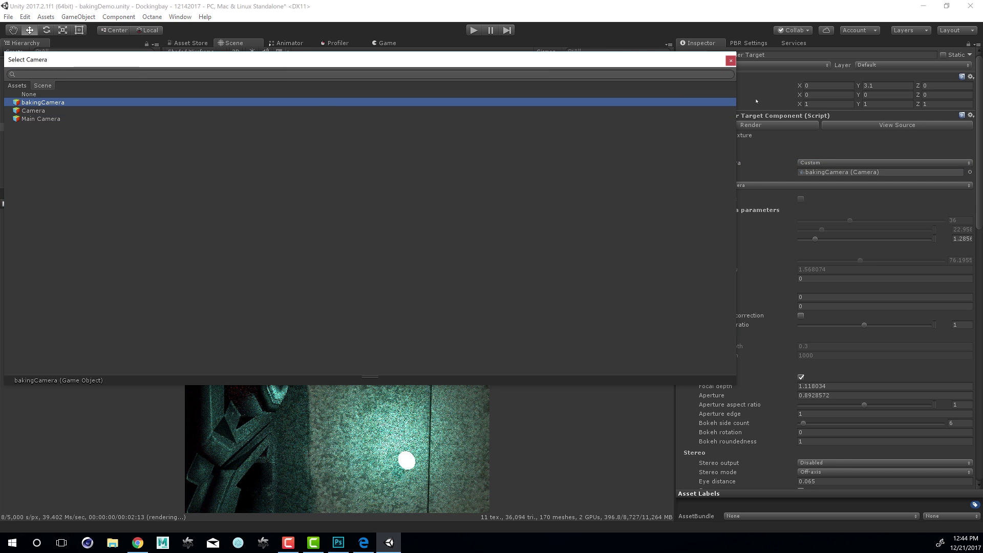
{"action": "left_click", "coordinate": [343, 398]}
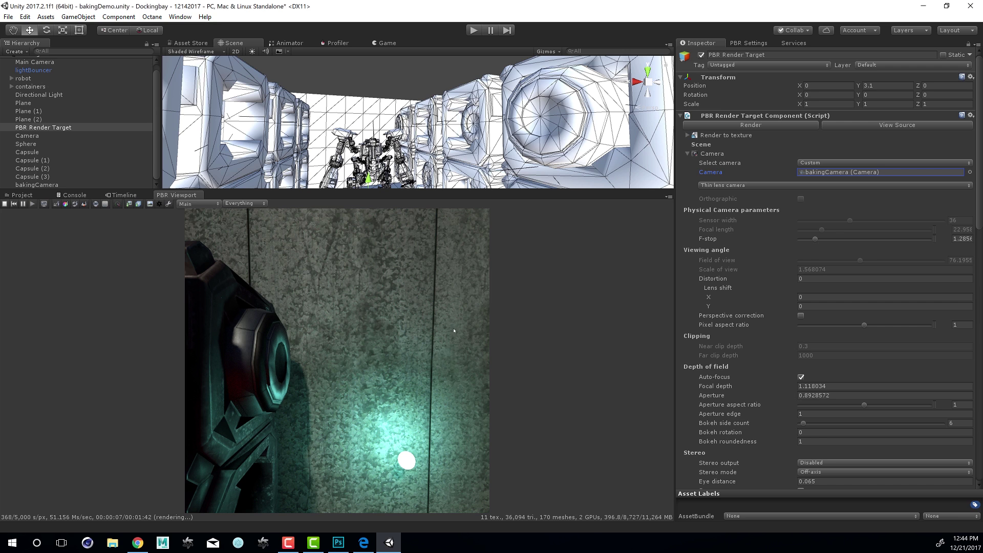
{"action": "left_click", "coordinate": [750, 186]}
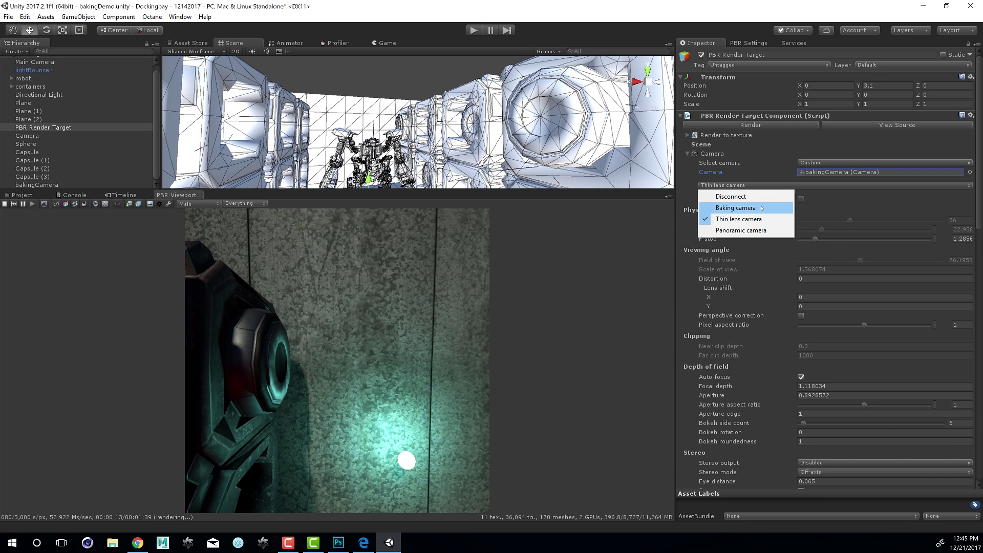
Change the render camera type to Baking camera, then select the floor Plane
{"action": "left_click", "coordinate": [736, 207]}
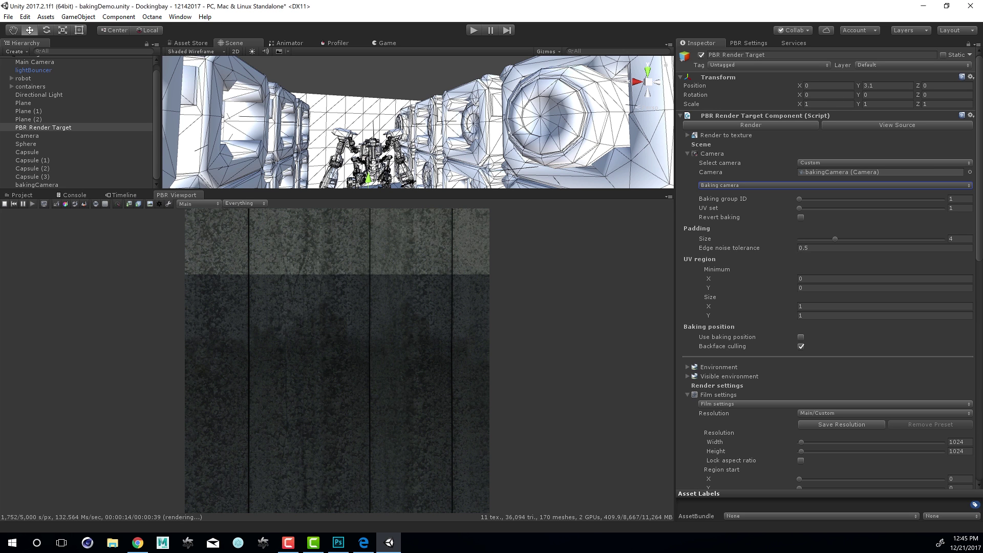
{"action": "right_click_drag", "start_coordinate": [508, 134], "coordinate": [348, 157]}
{"action": "left_click", "coordinate": [23, 102]}
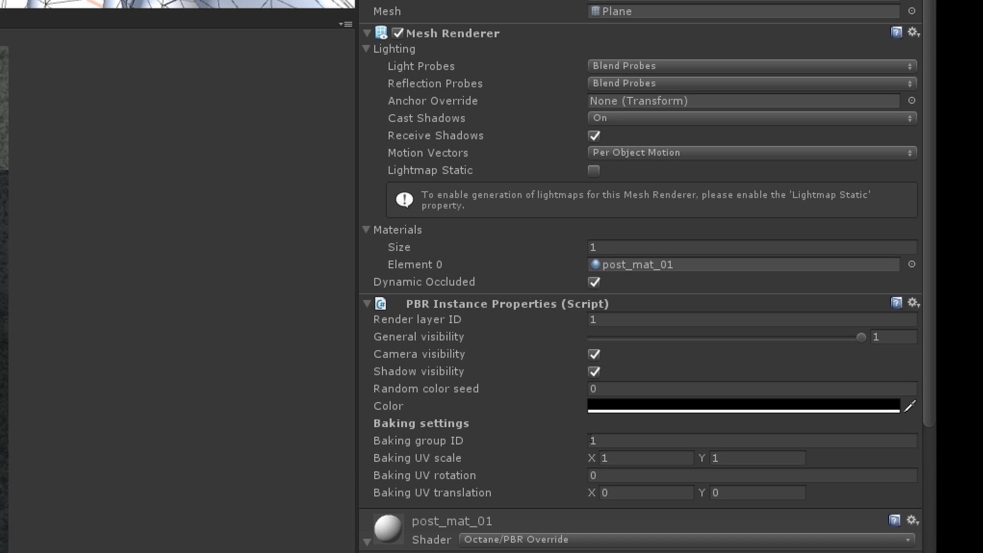
Give both the floor Plane and the PBR Render Target a baking group ID of 3
{"action": "left_click", "coordinate": [611, 438]}
{"action": "left_click_drag", "start_coordinate": [581, 440], "coordinate": [583, 440]}
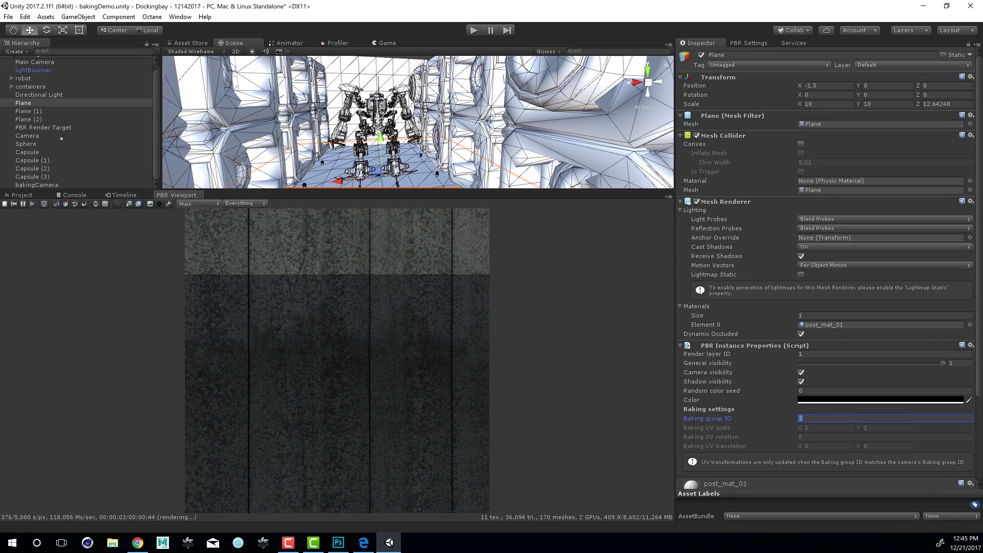
{"action": "left_click", "coordinate": [75, 128]}
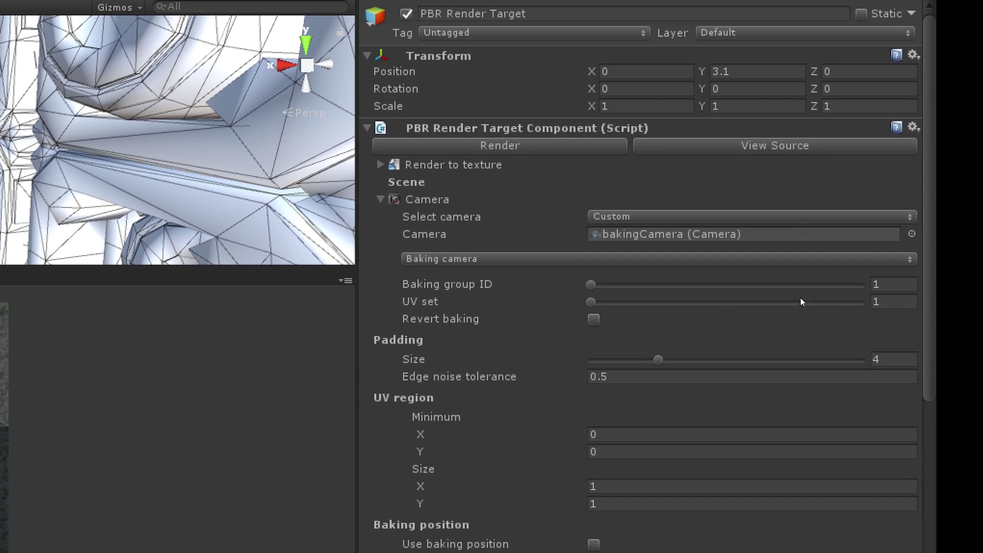
{"action": "left_click", "coordinate": [888, 279]}
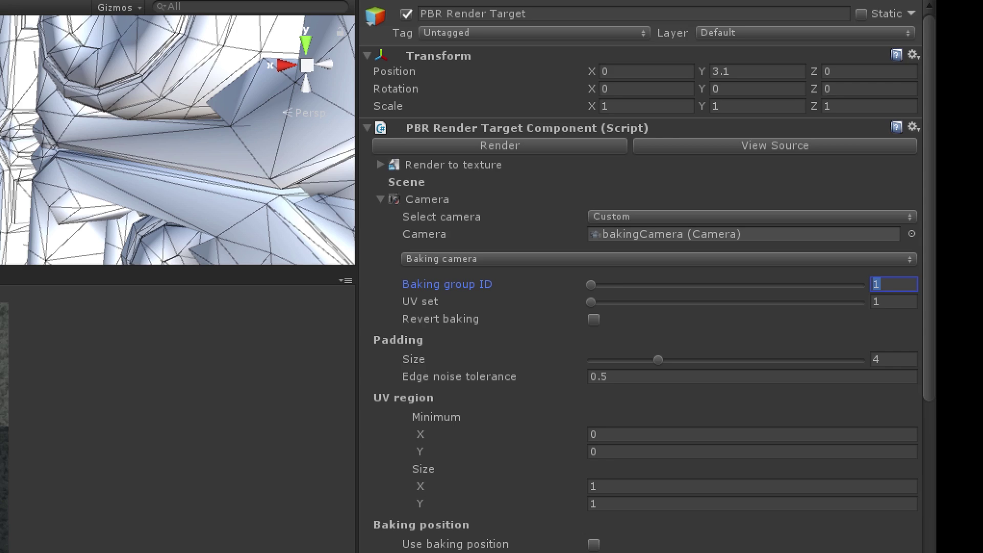
{"action": "type", "text": "3"}
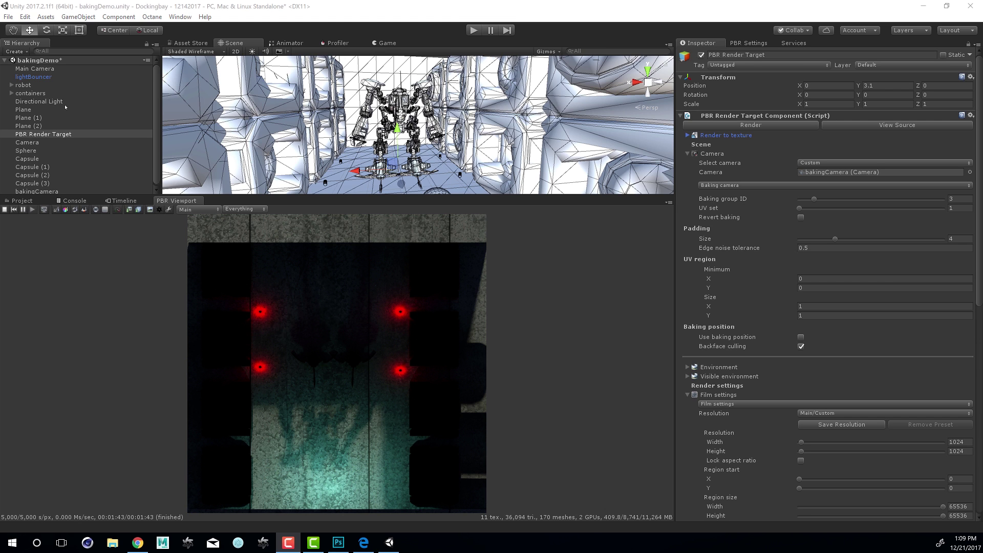
{"action": "left_click", "coordinate": [138, 209]}
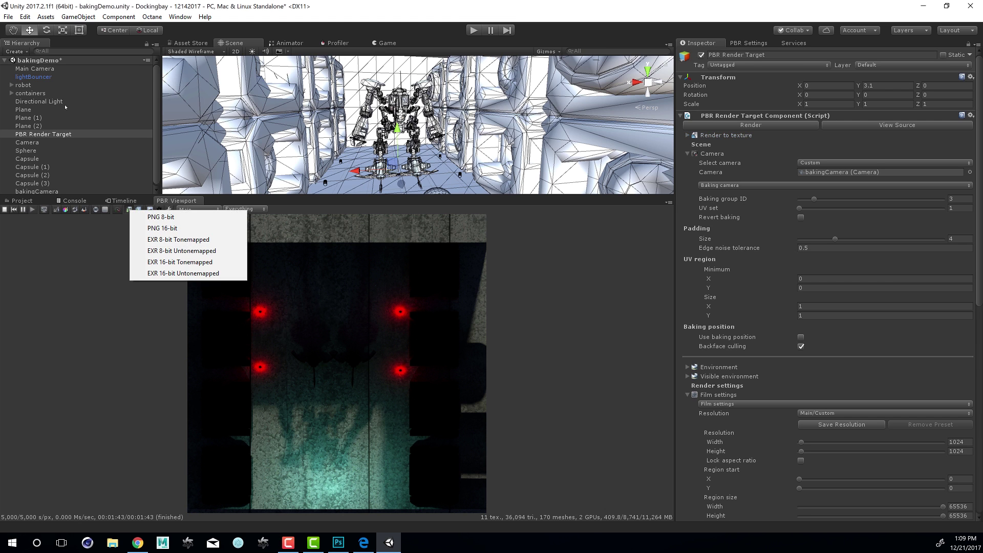
{"action": "left_click", "coordinate": [138, 209]}
{"action": "left_click", "coordinate": [135, 207]}
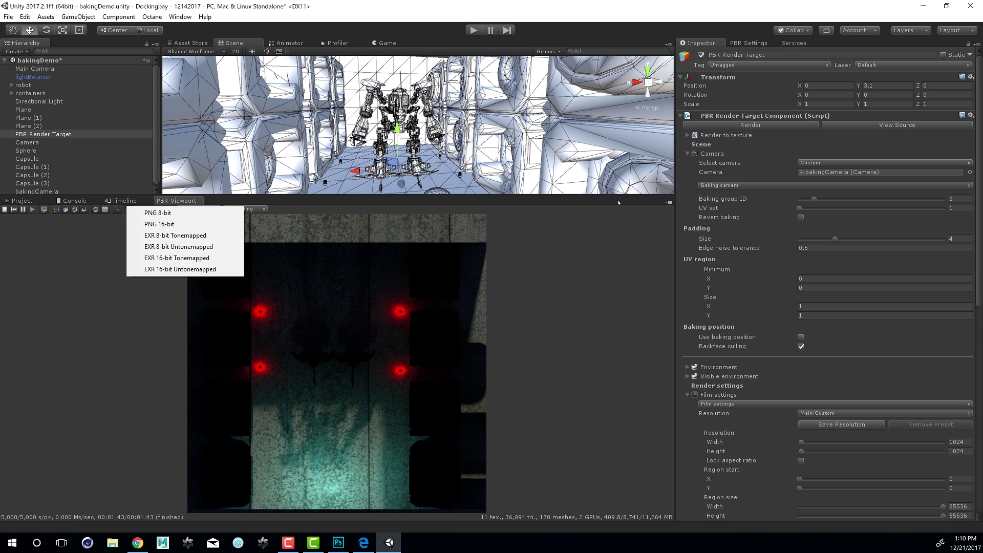
{"action": "key", "text": "Escape"}
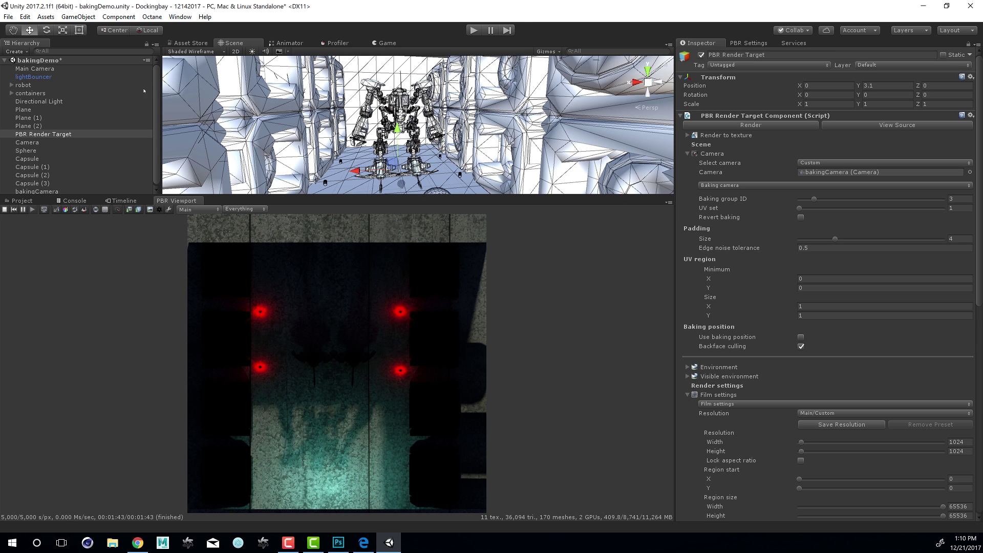
{"action": "left_click", "coordinate": [38, 133]}
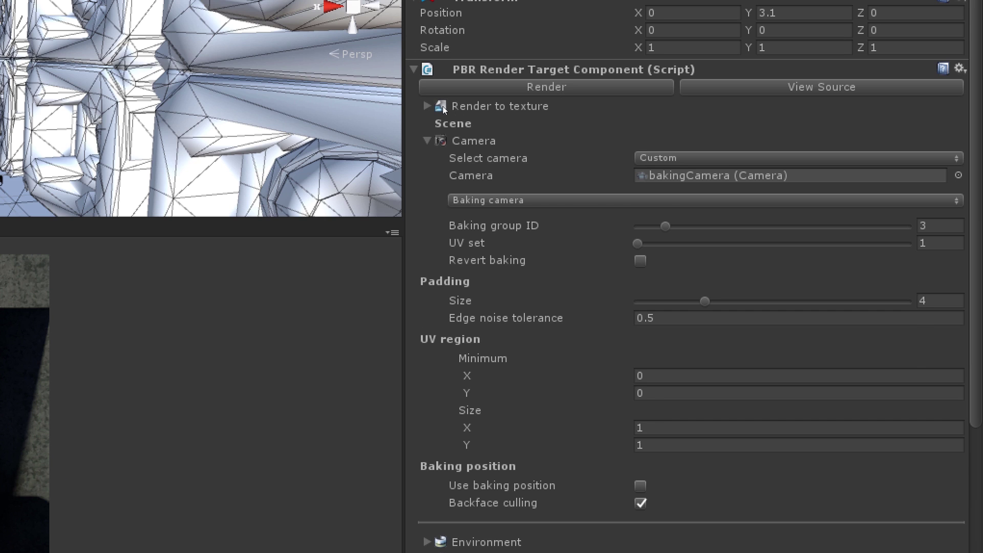
Under Render to texture, create and save a new texture named floorBaked
{"action": "left_click", "coordinate": [428, 106]}
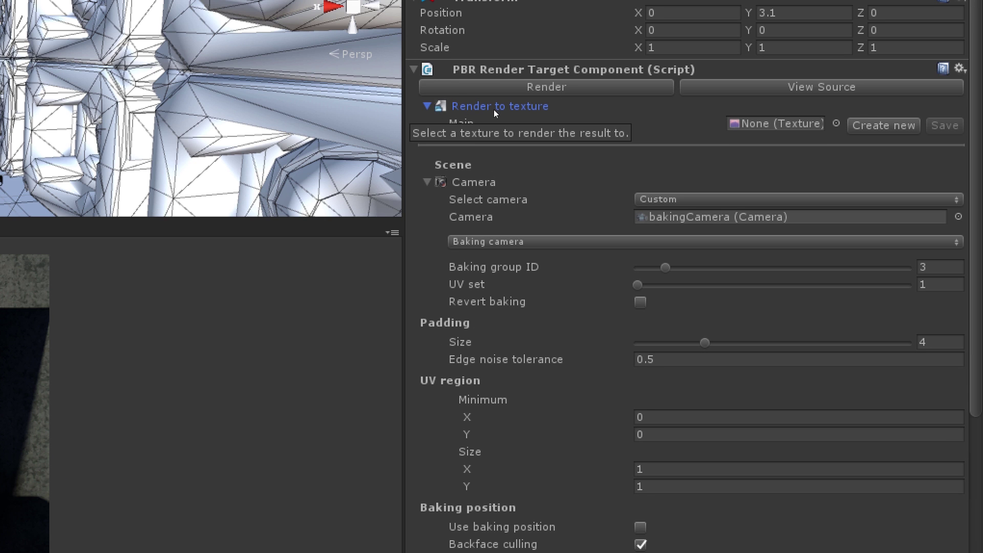
{"action": "left_click", "coordinate": [877, 125]}
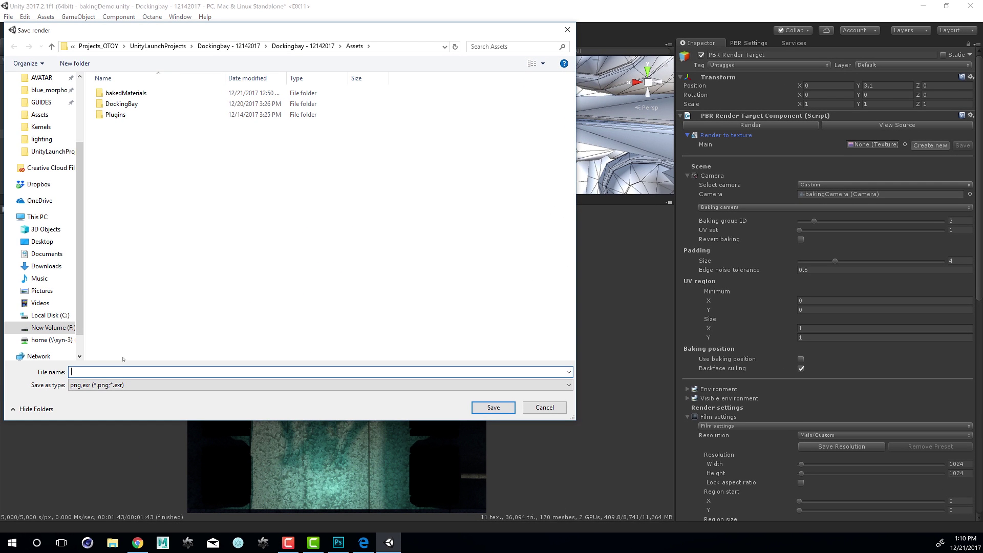
{"action": "type", "text": "floorBaked"}
{"action": "key", "text": "Return"}
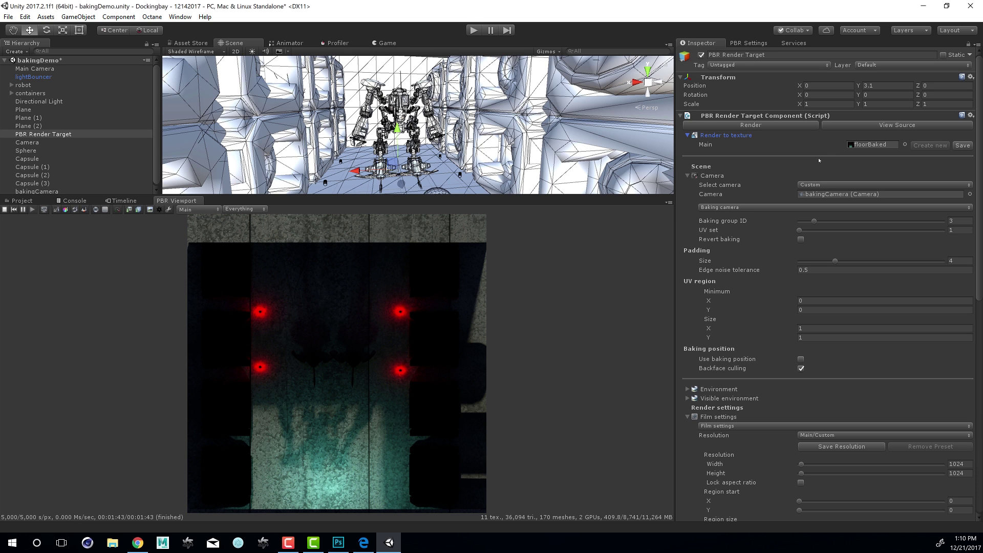
Set the render target's Render to texture field to None
{"action": "left_click", "coordinate": [905, 145]}
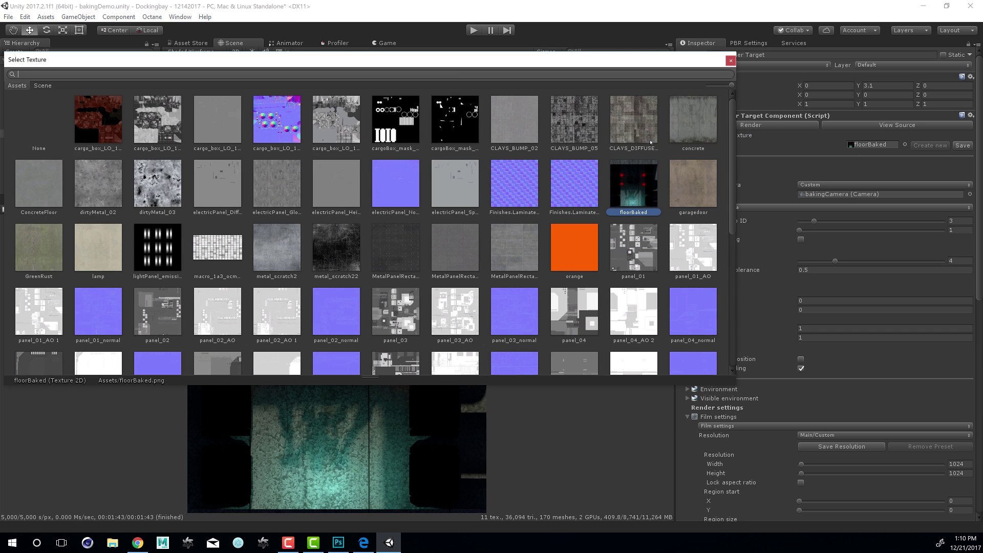
{"action": "left_click", "coordinate": [40, 139]}
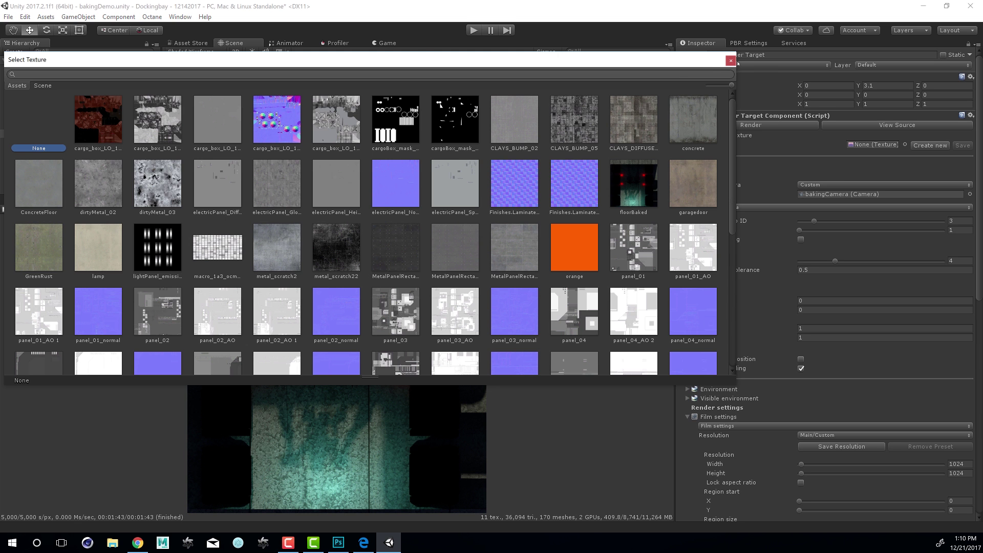
{"action": "left_click", "coordinate": [730, 61]}
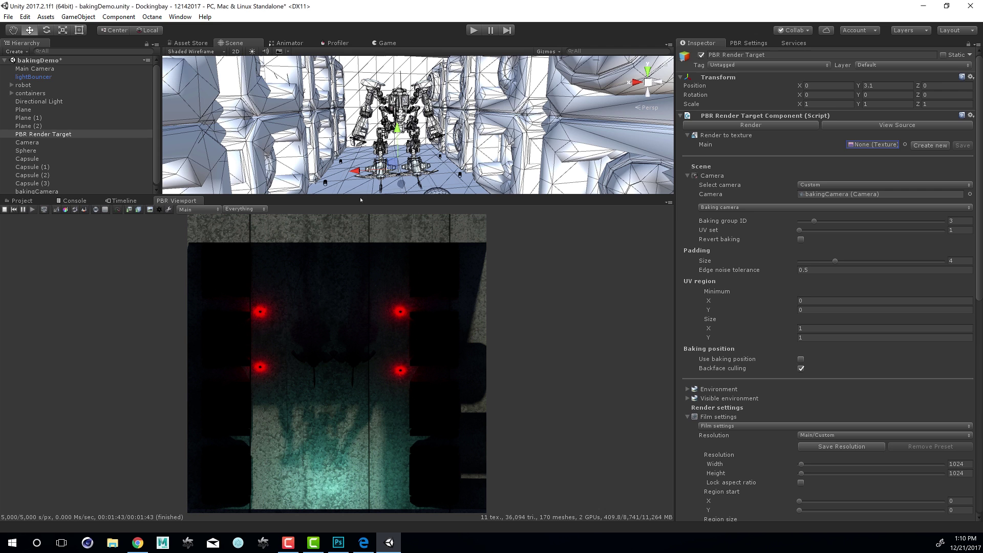
From the Project tab's Assets folder, create a new material named BakedFloor_Mat
{"action": "left_click", "coordinate": [18, 200]}
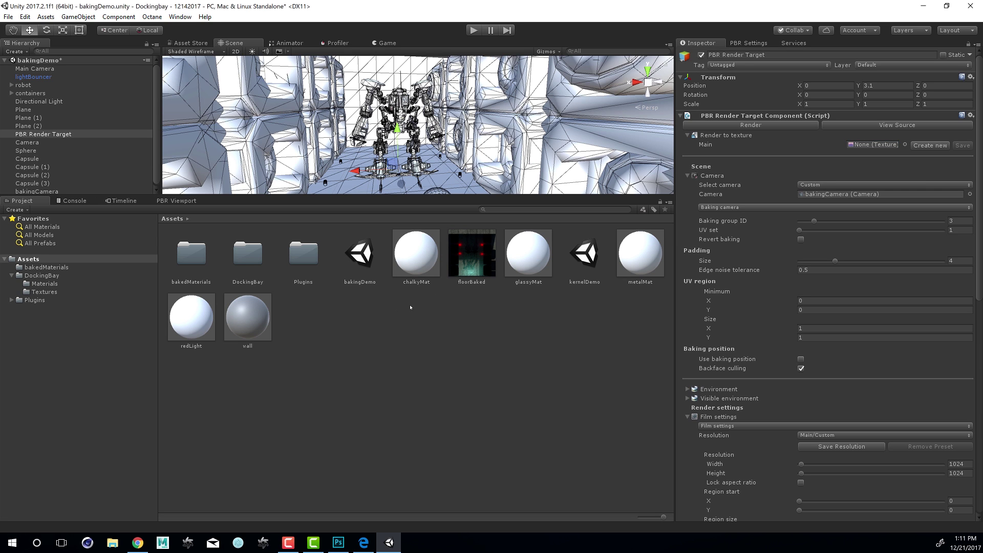
{"action": "right_click", "coordinate": [367, 321]}
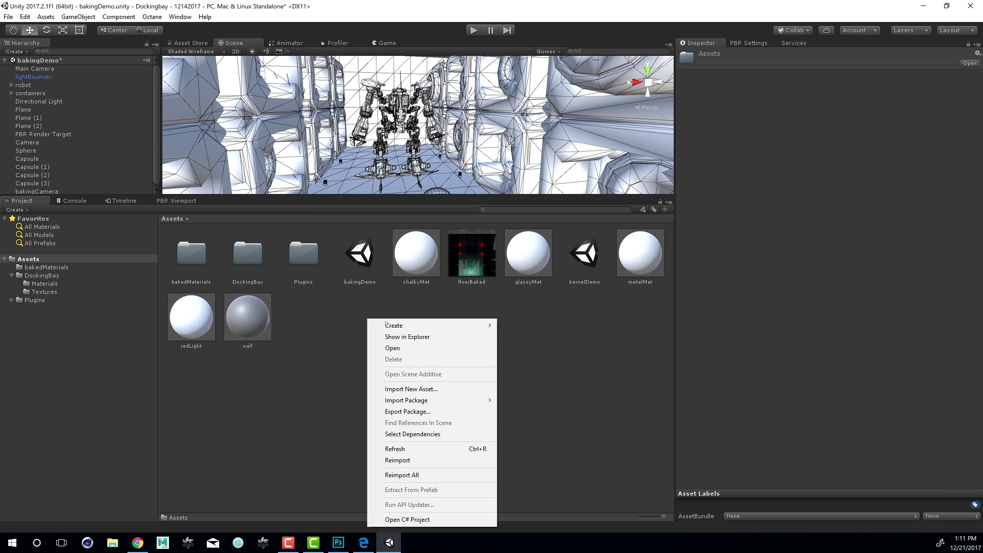
{"action": "mouse_move", "coordinate": [394, 325]}
{"action": "key", "text": "Down"}
{"action": "key", "text": "Down"}
{"action": "key", "text": "Down"}
{"action": "key", "text": "Down"}
{"action": "key", "text": "Down"}
{"action": "key", "text": "Down"}
{"action": "key", "text": "Down"}
{"action": "key", "text": "Down"}
{"action": "key", "text": "Down"}
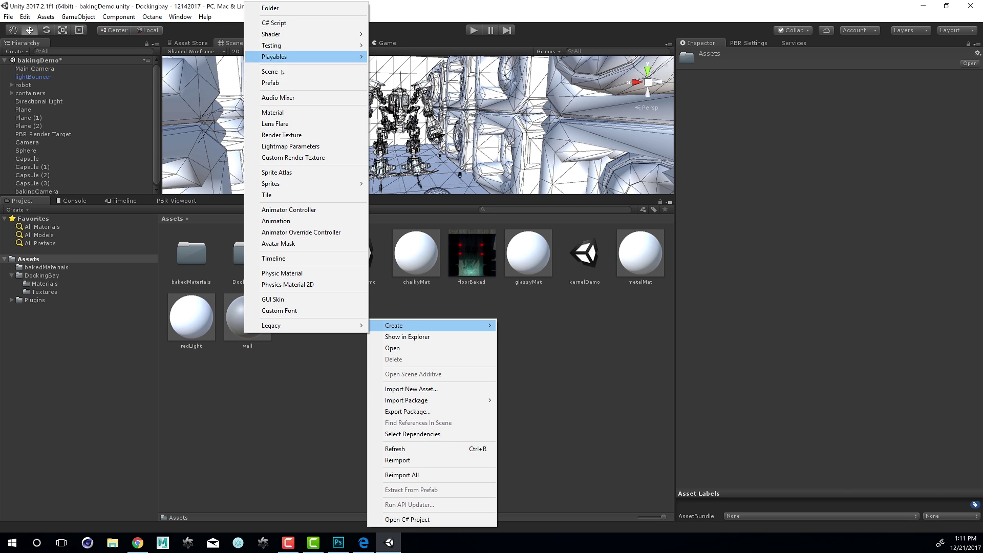
{"action": "key", "text": "Return"}
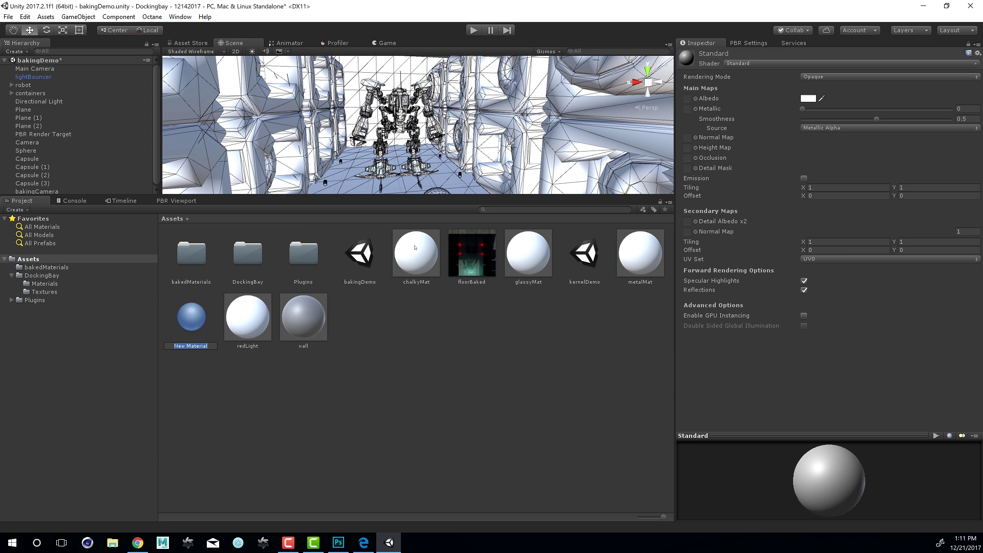
{"action": "key", "text": "BackSpace"}
{"action": "type", "text": "BakedFloor_Mat"}
{"action": "key", "text": "Return"}
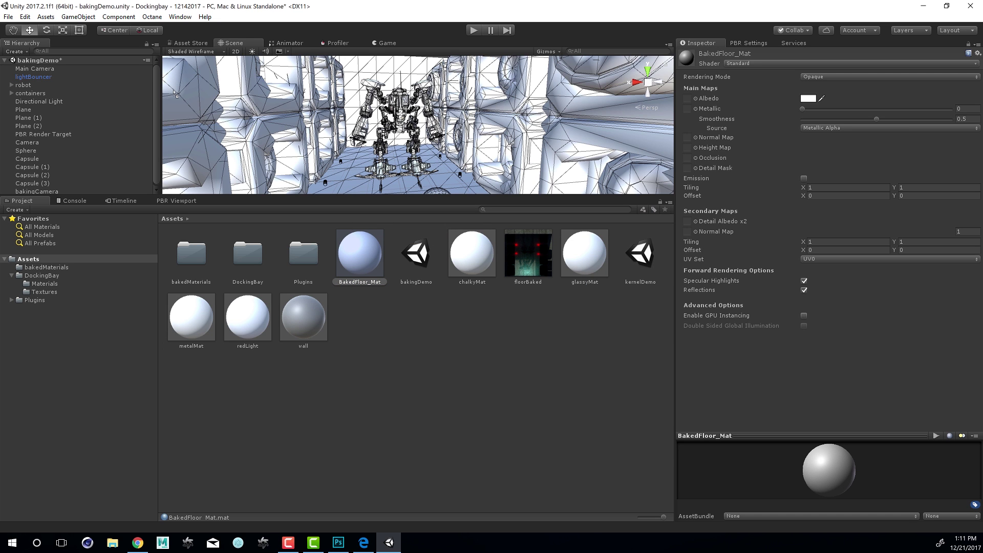
Assign floorBaked as BakedFloor_Mat's albedo texture and enlarge the Scene view
{"action": "left_click", "coordinate": [695, 108]}
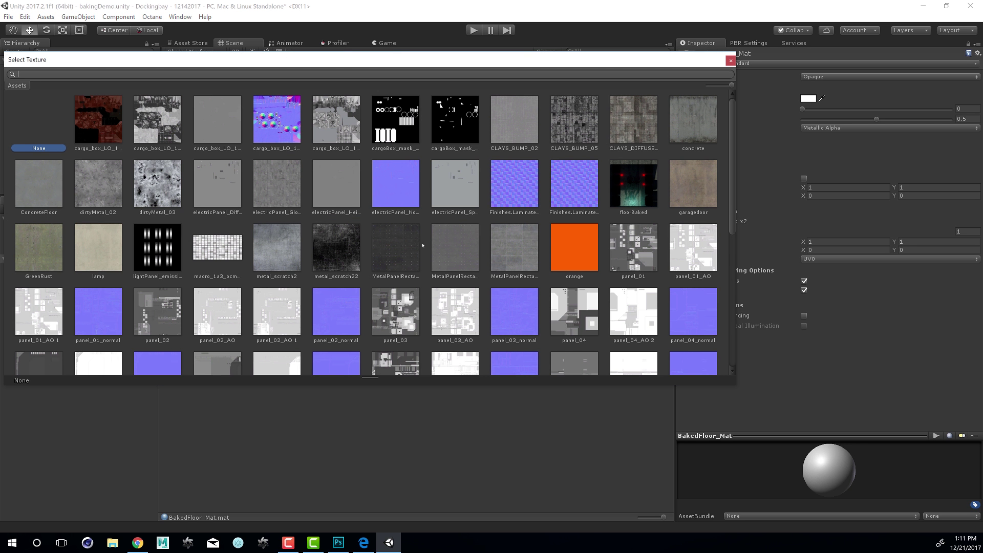
{"action": "double_click", "coordinate": [629, 189]}
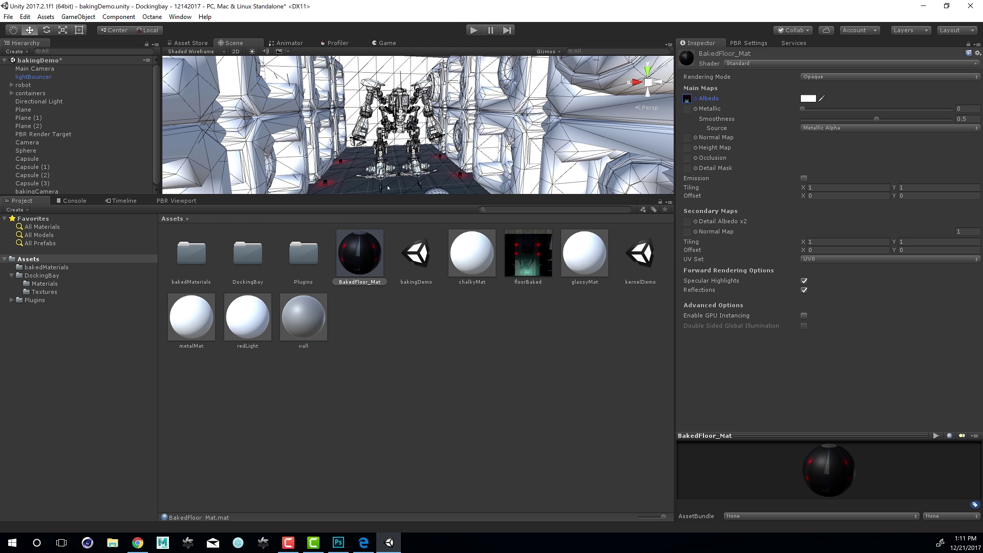
{"action": "left_click_drag", "start_coordinate": [388, 195], "coordinate": [395, 250]}
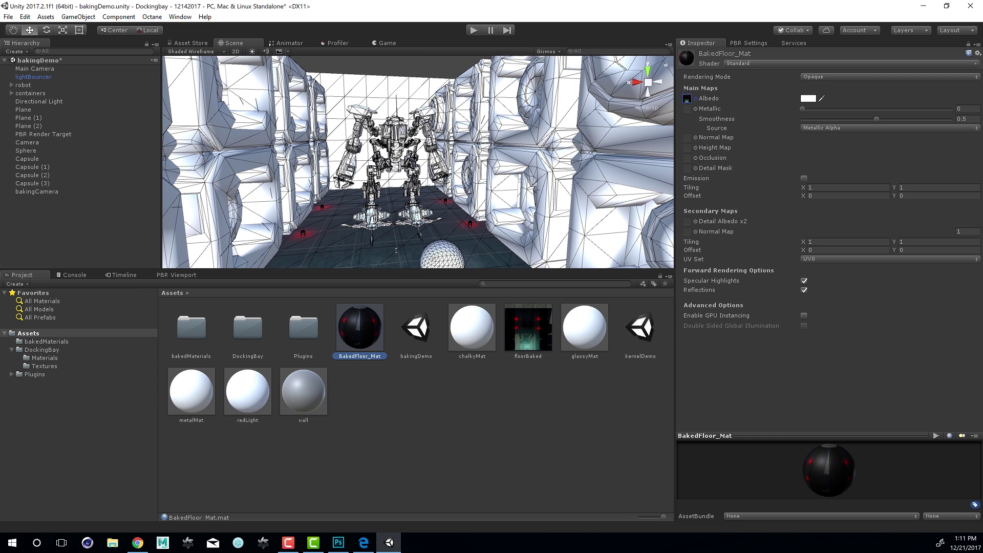
Switch Scene view shading from Shaded Wireframe to Shaded and fly down toward the floor
{"action": "left_click", "coordinate": [197, 51]}
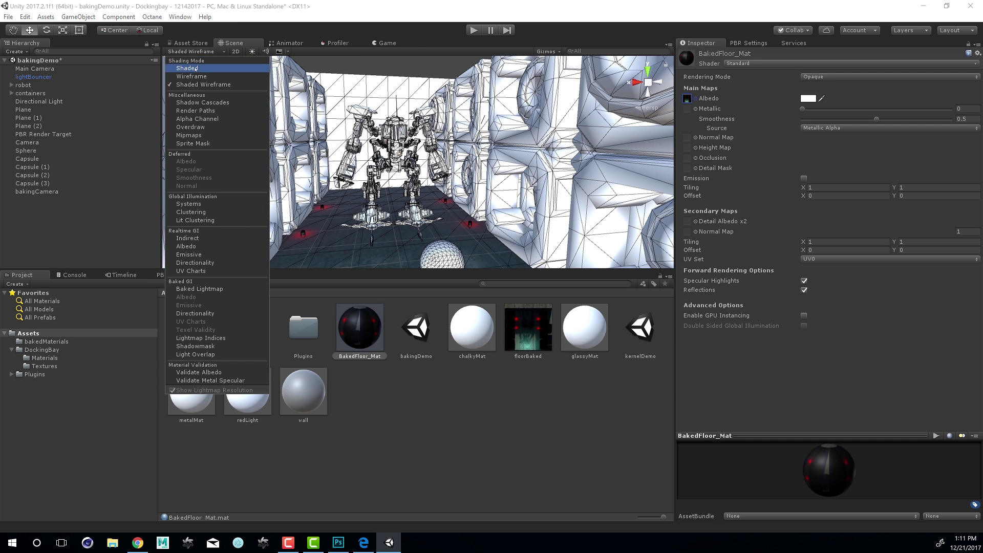
{"action": "left_click", "coordinate": [196, 68]}
{"action": "mouse_move", "coordinate": [445, 246]}
{"action": "right_mouse_down"}
{"action": "mouse_move", "coordinate": [474, 235]}
{"action": "mouse_move", "coordinate": [463, 225]}
{"action": "right_mouse_up"}
{"action": "key", "text": "w"}
{"action": "middle_click_drag", "start_coordinate": [464, 226], "coordinate": [454, 191]}
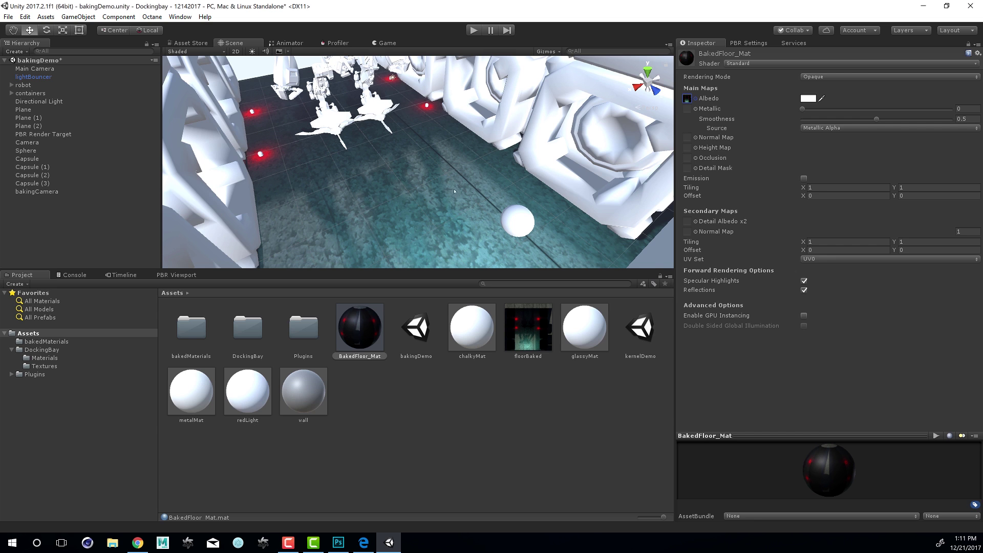
Switch BakedFloor_Mat to the Unlit/Texture shader and view the floor from above the corridor
{"action": "left_click", "coordinate": [739, 63]}
{"action": "mouse_move", "coordinate": [740, 220]}
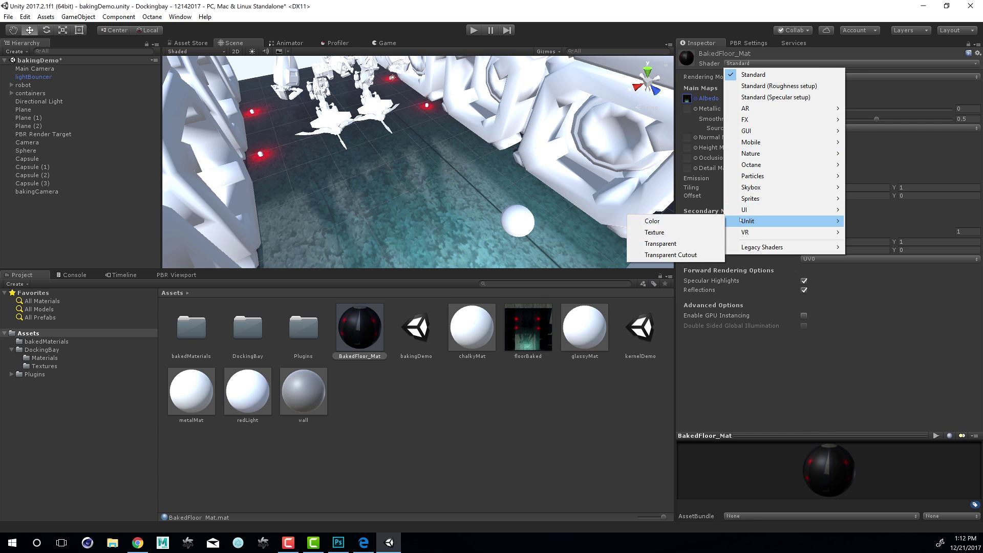
{"action": "left_click", "coordinate": [655, 232]}
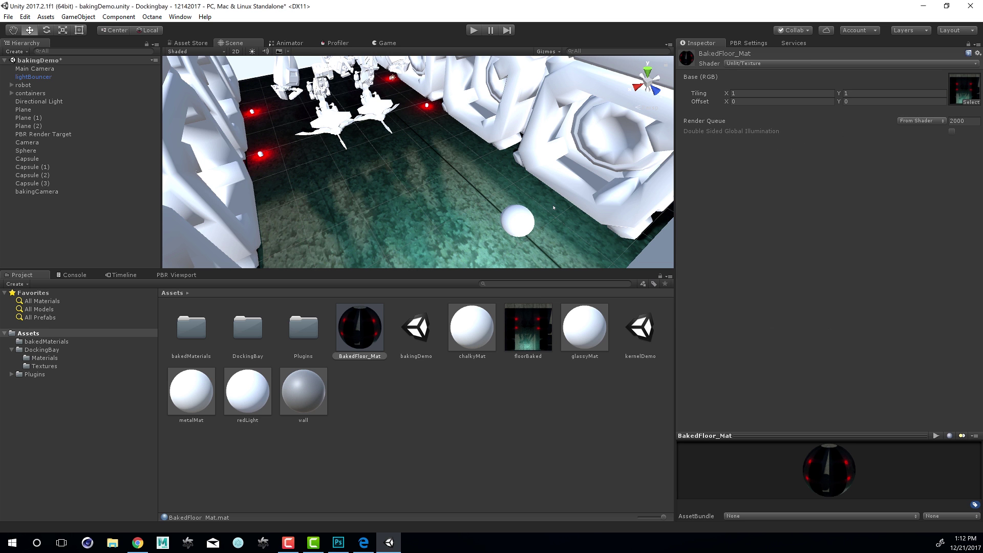
{"action": "left_click_drag", "start_coordinate": [415, 118], "coordinate": [354, 149], "text": "alt"}
{"action": "scroll", "coordinate": [355, 150], "scroll_direction": "up", "scroll_amount": 5}
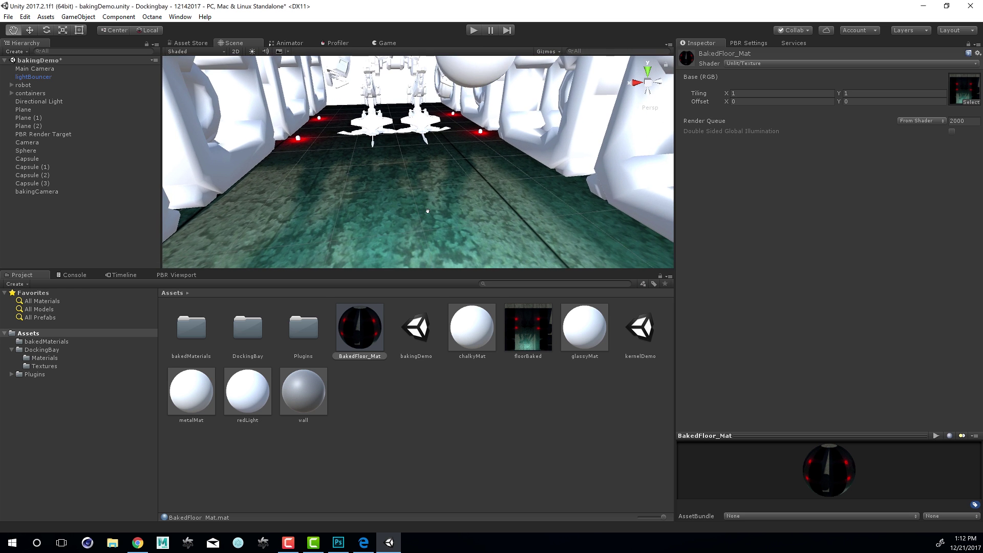
{"action": "left_click_drag", "start_coordinate": [213, 105], "coordinate": [451, 229], "text": "alt"}
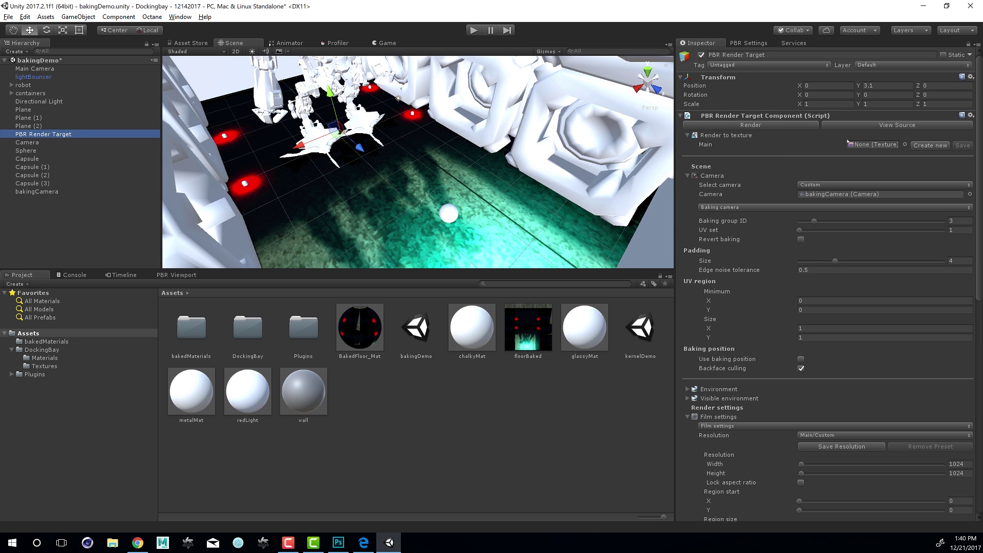
Create a new render texture saved as 'test' for the render target's output
{"action": "left_click", "coordinate": [919, 146]}
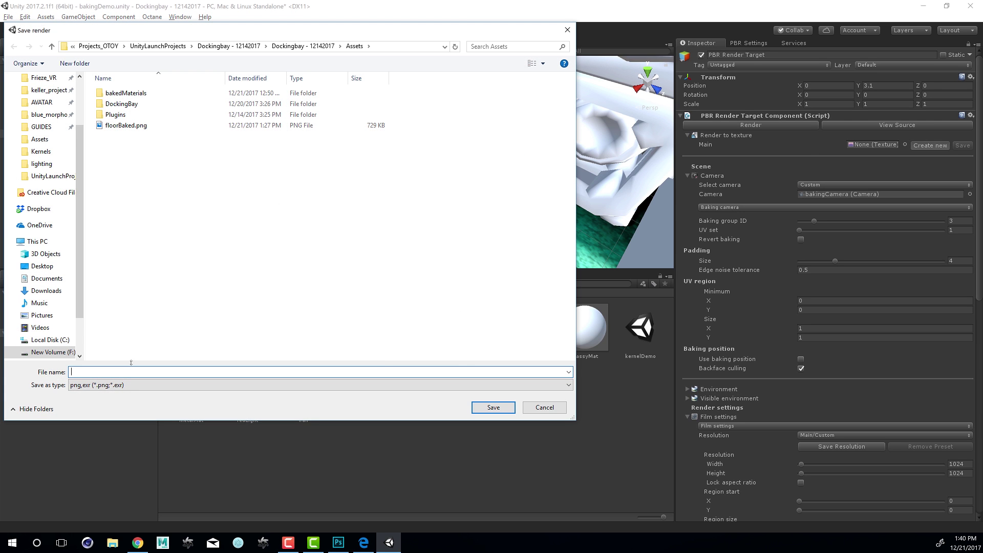
{"action": "left_click", "coordinate": [131, 384]}
{"action": "left_click", "coordinate": [131, 394]}
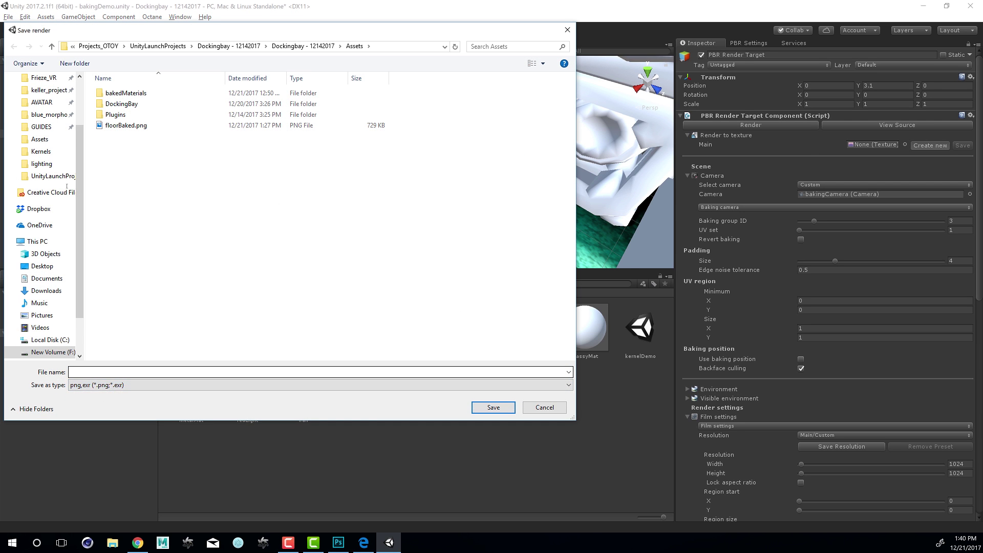
{"action": "type", "text": "test"}
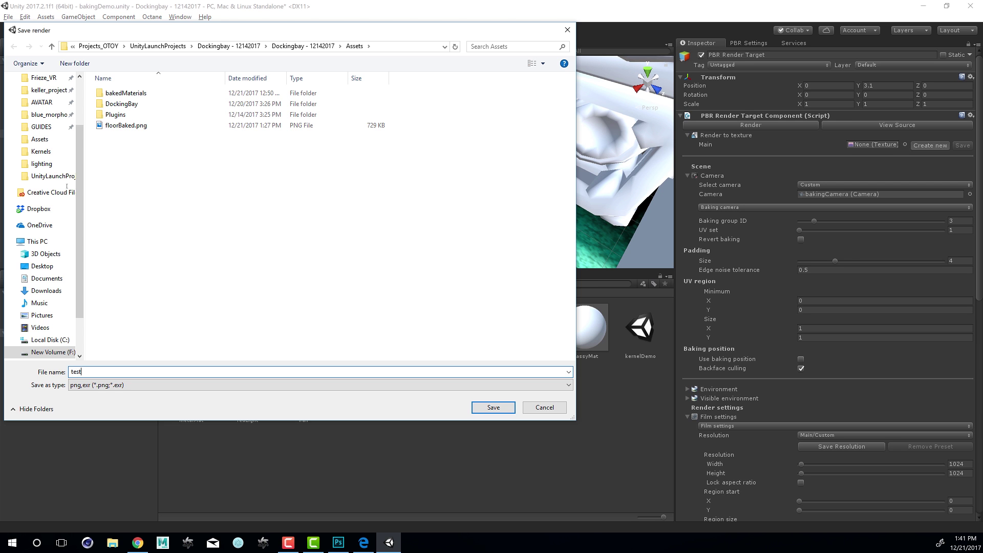
{"action": "key", "text": "Return"}
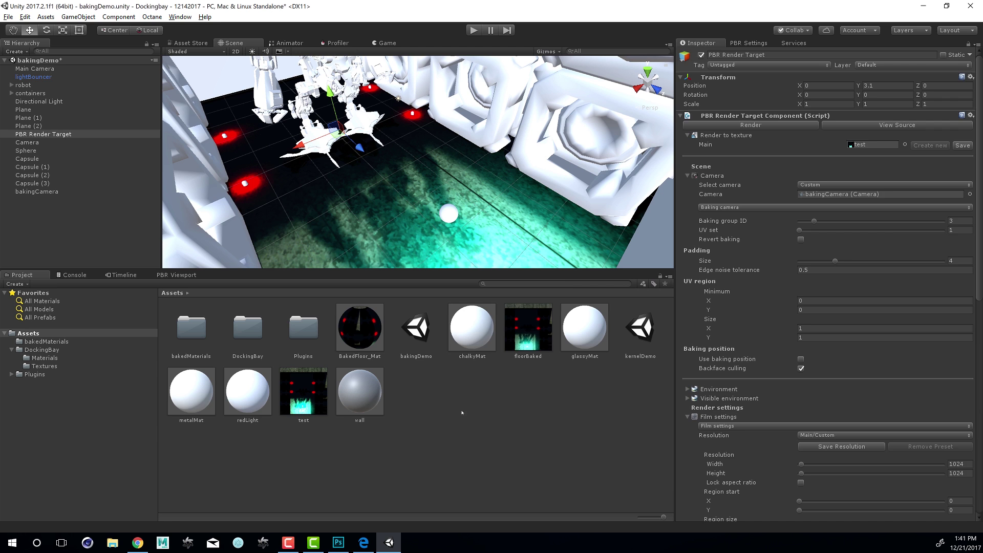
Create a new material in the Project named test_mat
{"action": "right_click", "coordinate": [438, 406]}
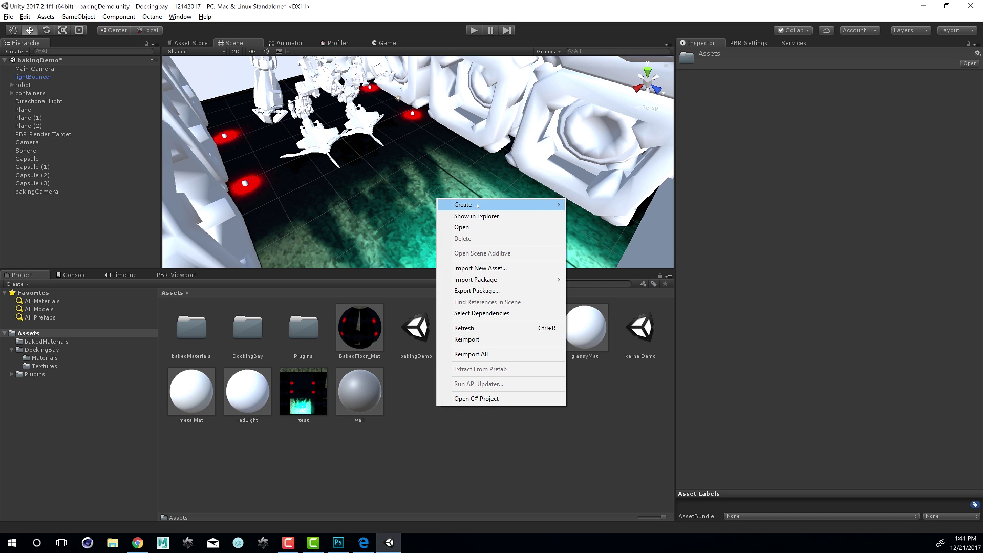
{"action": "mouse_move", "coordinate": [478, 205]}
{"action": "left_click", "coordinate": [342, 309]}
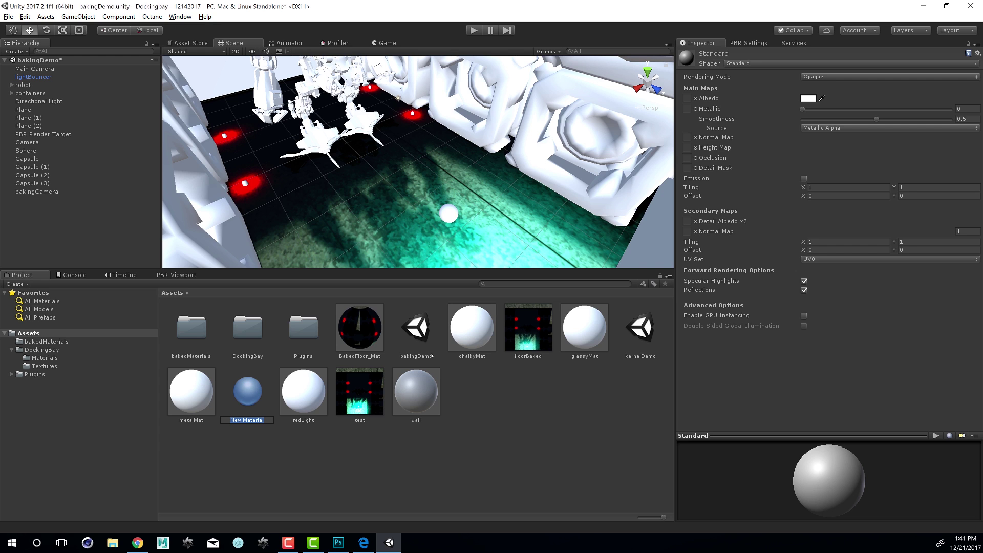
{"action": "type", "text": "test_mat"}
{"action": "key", "text": "Return"}
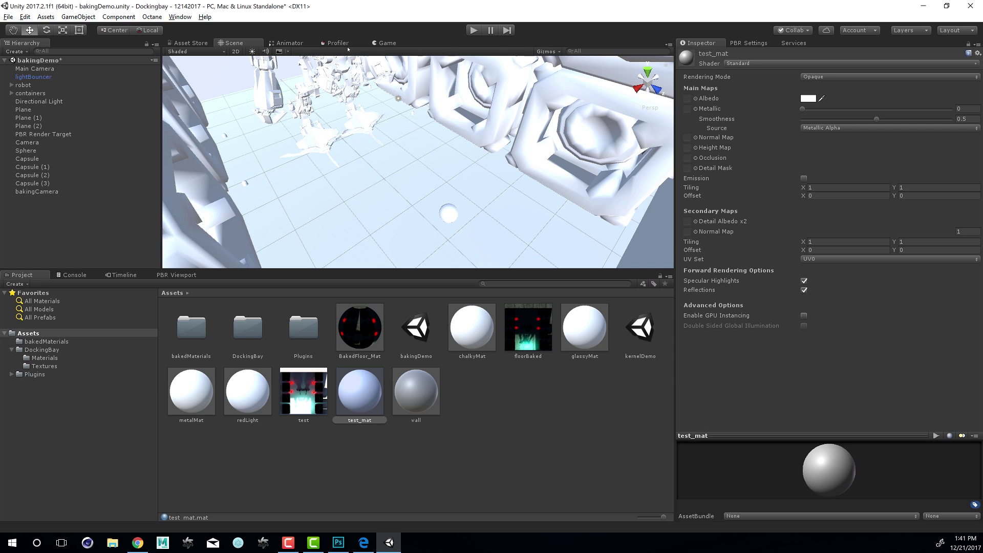
Give test_mat the baked test texture as its Albedo
{"action": "scroll", "coordinate": [355, 290], "scroll_direction": "down", "scroll_amount": 5}
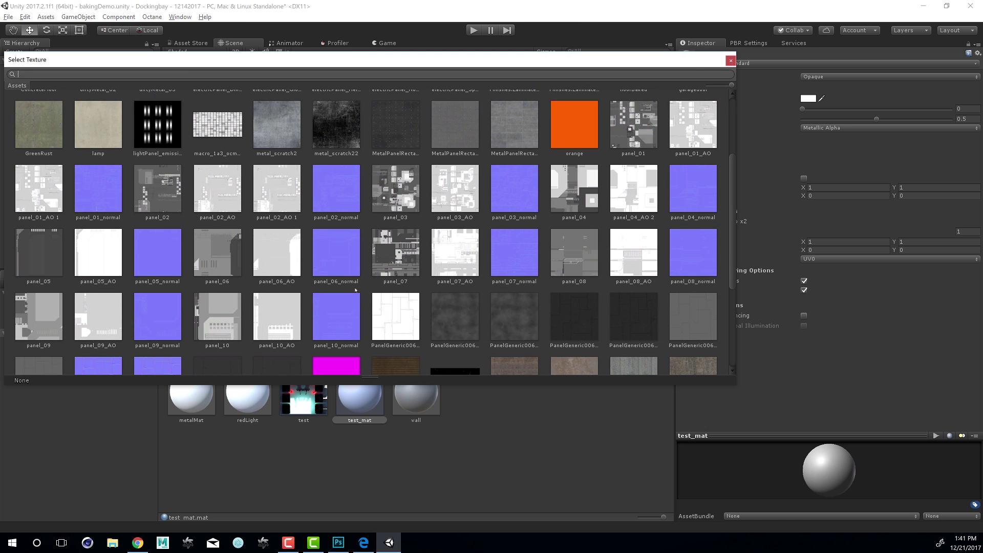
{"action": "scroll", "coordinate": [355, 290], "scroll_direction": "down", "scroll_amount": 4}
{"action": "double_click", "coordinate": [121, 347]}
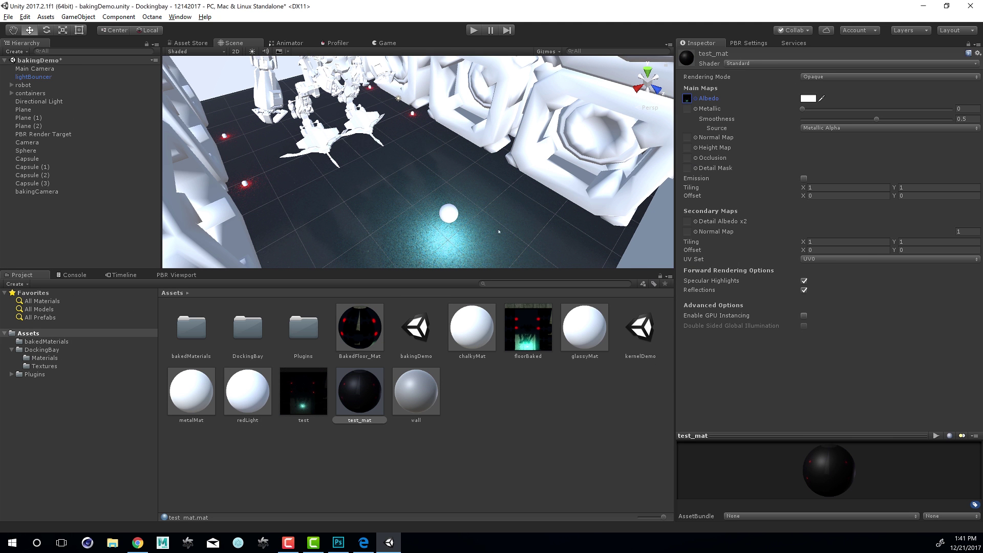
{"action": "left_click", "coordinate": [446, 219]}
Move the sphere light to X -9.3 and Capsule (3) to X 20.2, Z 26.78
{"action": "left_click_drag", "start_coordinate": [519, 226], "coordinate": [428, 184], "text": "alt"}
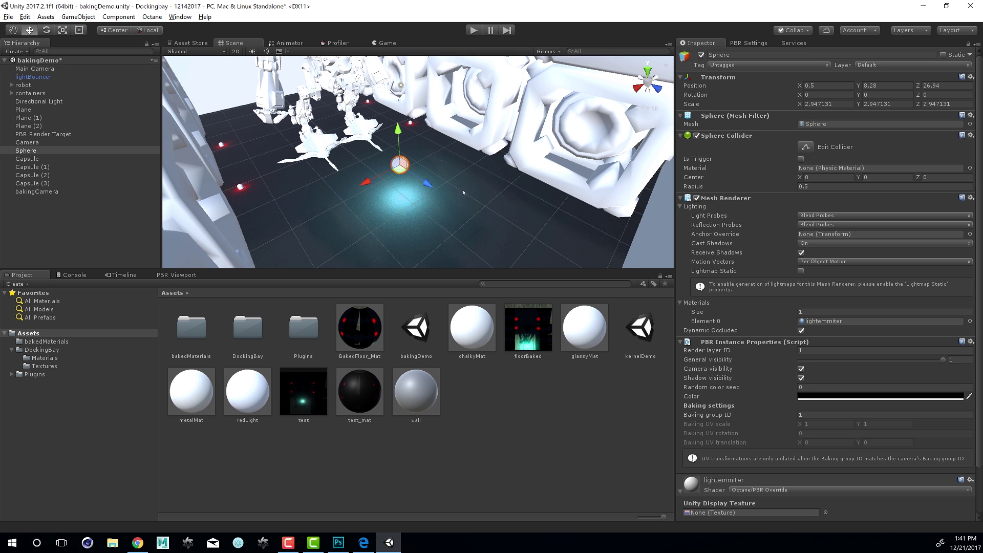
{"action": "left_click_drag", "start_coordinate": [393, 173], "coordinate": [429, 155]}
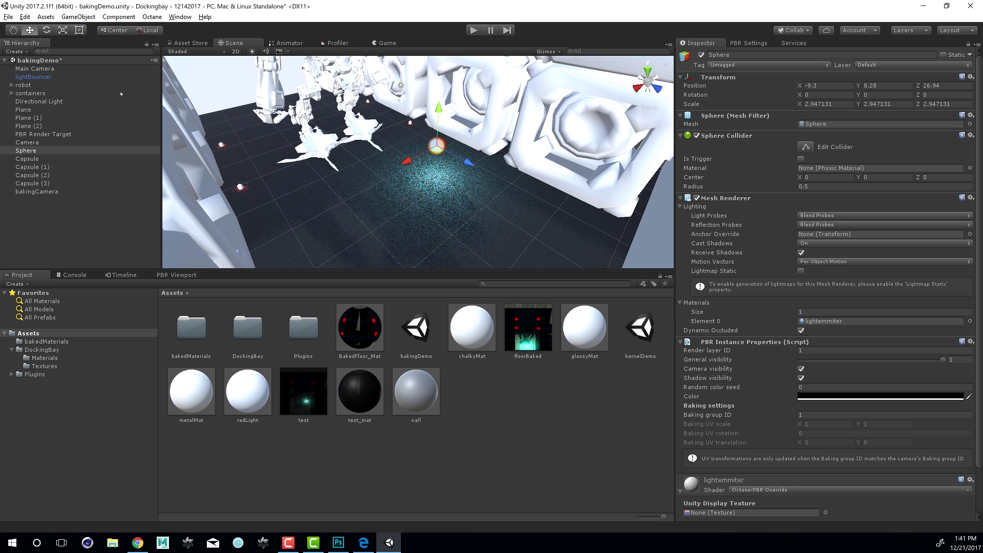
{"action": "left_click", "coordinate": [240, 187]}
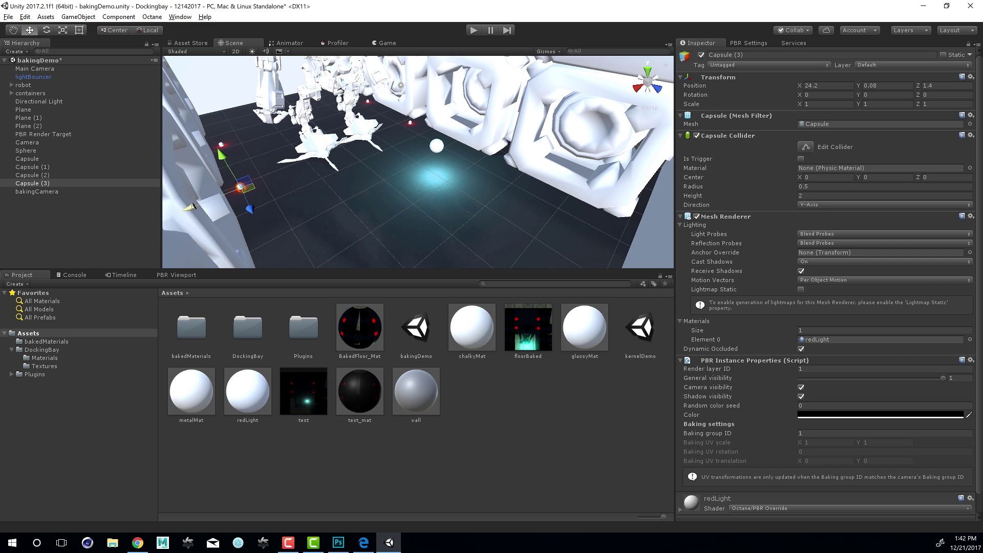
{"action": "left_click_drag", "start_coordinate": [215, 198], "coordinate": [307, 240]}
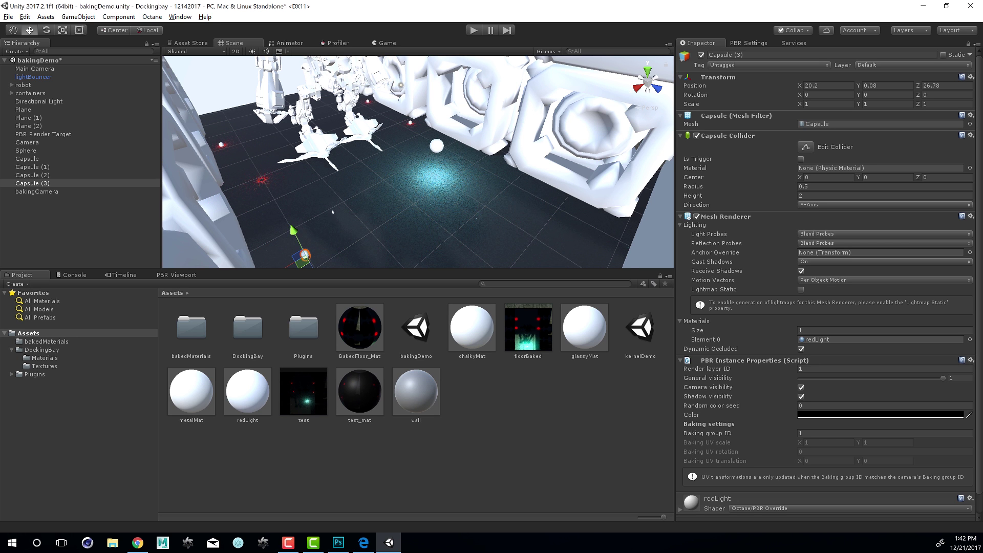
{"action": "middle_click_drag", "start_coordinate": [318, 225], "coordinate": [337, 155]}
{"action": "left_click_drag", "start_coordinate": [338, 155], "coordinate": [263, 223], "text": "alt"}
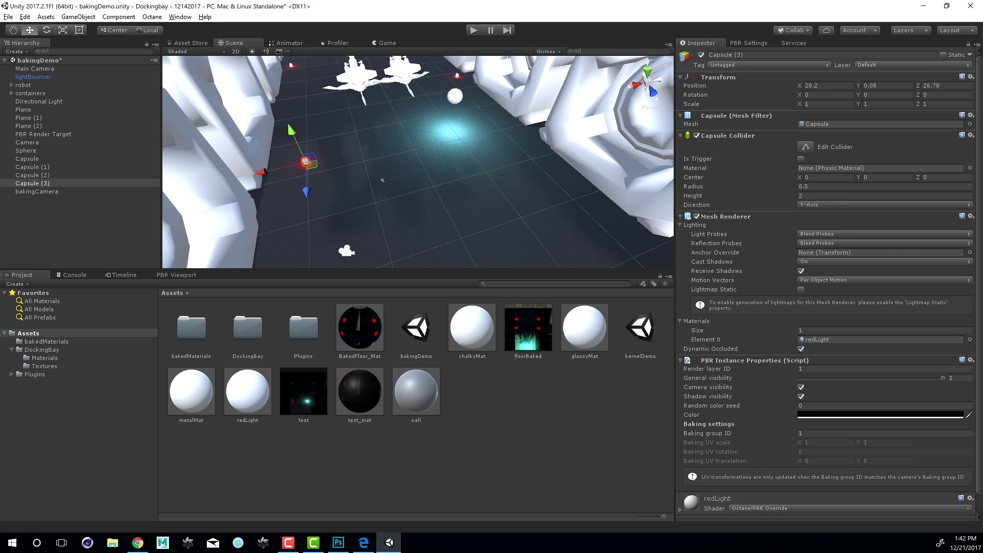
{"action": "right_click_drag", "start_coordinate": [307, 163], "coordinate": [356, 161], "text": "alt"}
Rotate the Directional Light to a new angle to recast the scene's shadows
{"action": "left_click", "coordinate": [387, 199]}
{"action": "key", "text": "f"}
{"action": "key", "text": "e"}
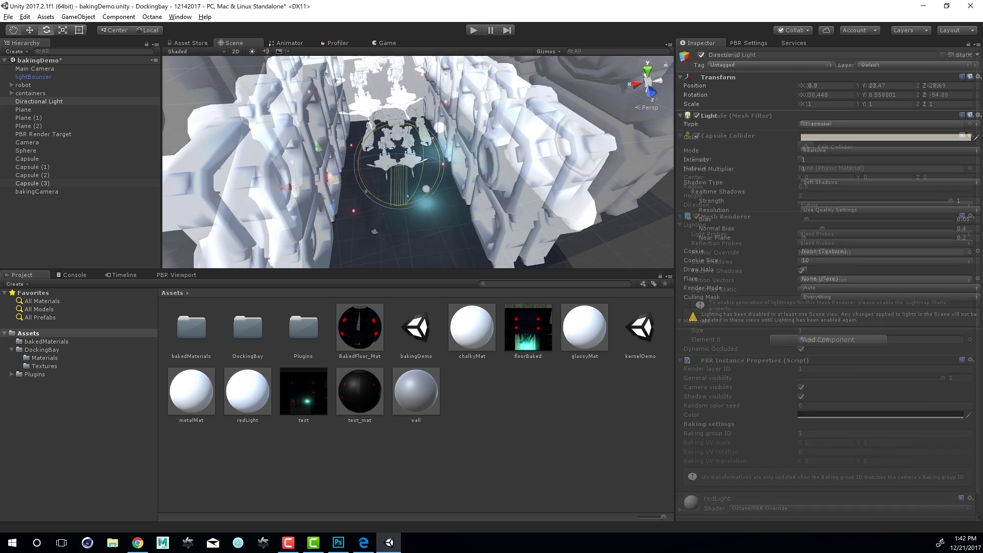
{"action": "left_click_drag", "start_coordinate": [410, 208], "coordinate": [430, 202]}
{"action": "mouse_move", "coordinate": [430, 202]}
{"action": "right_mouse_down", "text": "alt"}
{"action": "mouse_move", "coordinate": [627, 193]}
{"action": "mouse_move", "coordinate": [307, 191]}
{"action": "mouse_move", "coordinate": [415, 191]}
{"action": "right_mouse_up", "text": "alt"}
{"action": "left_click_drag", "start_coordinate": [444, 179], "coordinate": [214, 76], "text": "alt"}
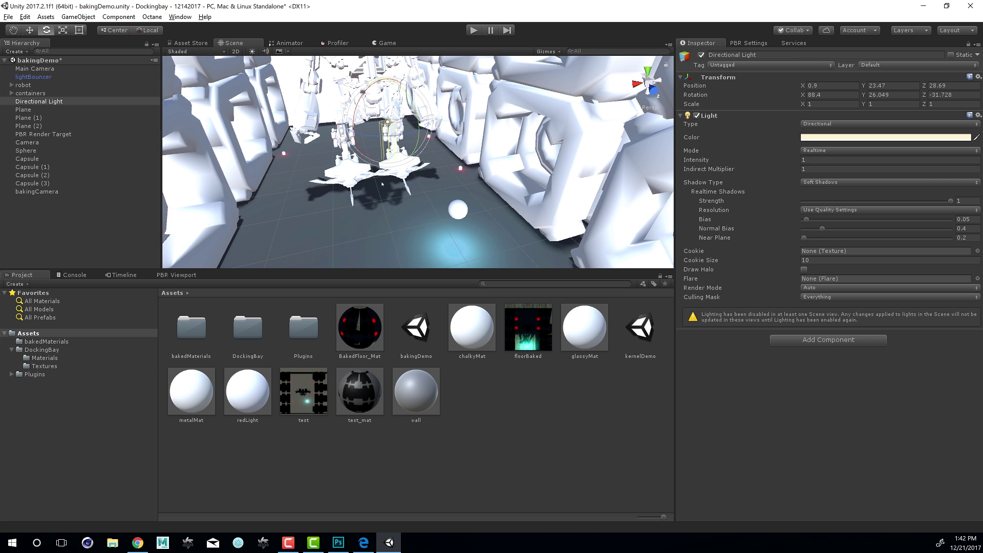
{"action": "left_click_drag", "start_coordinate": [392, 138], "coordinate": [408, 96]}
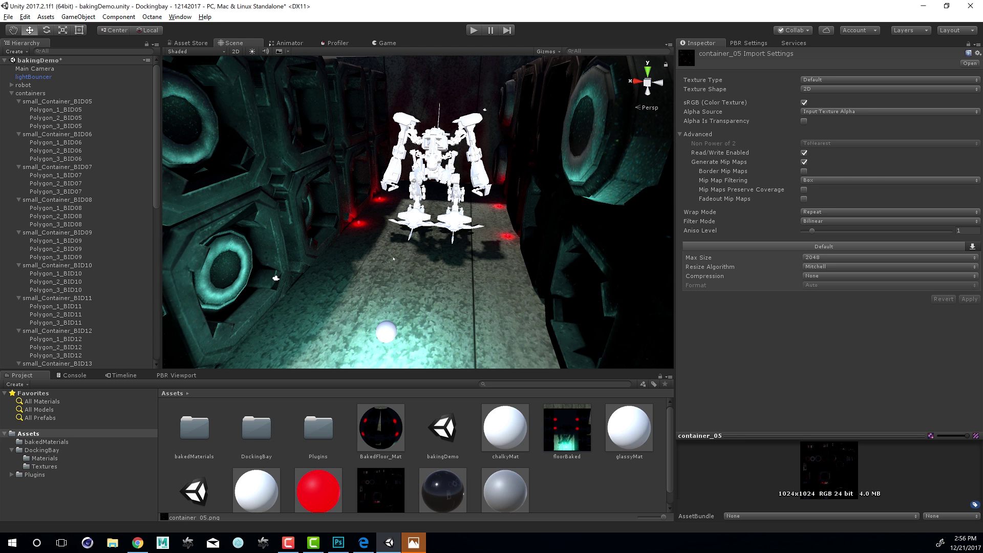
Orbit the Scene view around the textured corridor floor and the white robot
{"action": "right_click_drag", "start_coordinate": [393, 258], "coordinate": [420, 279]}
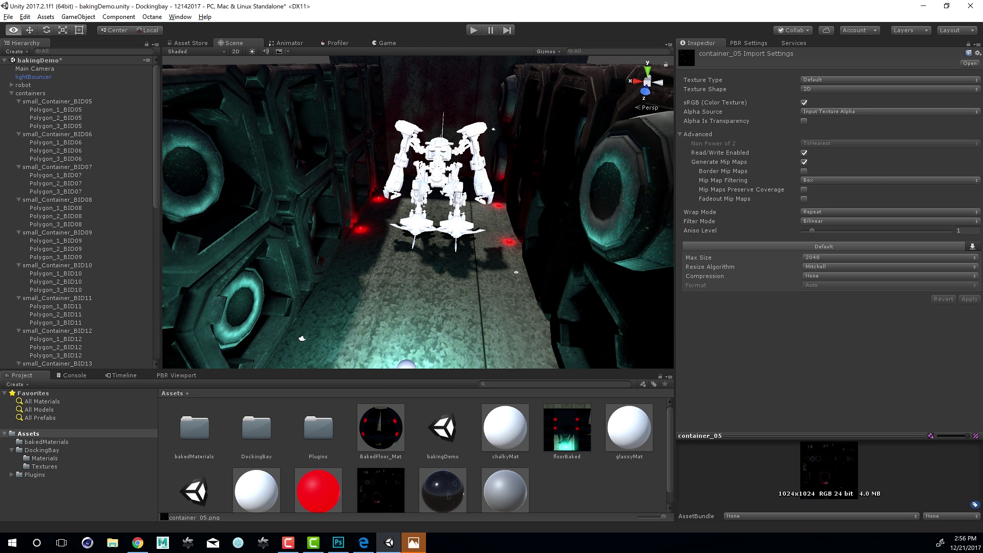
{"action": "right_click_drag", "start_coordinate": [516, 272], "coordinate": [318, 230]}
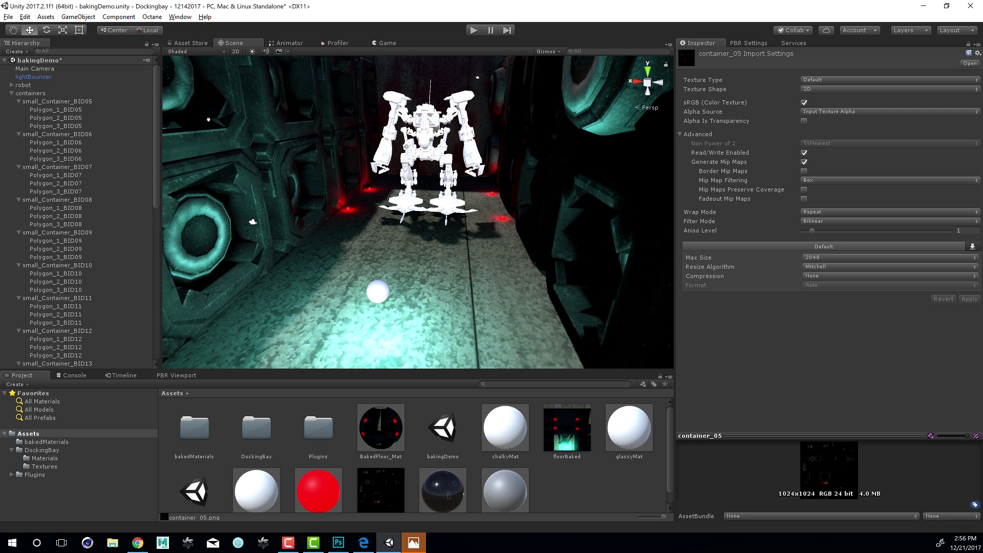